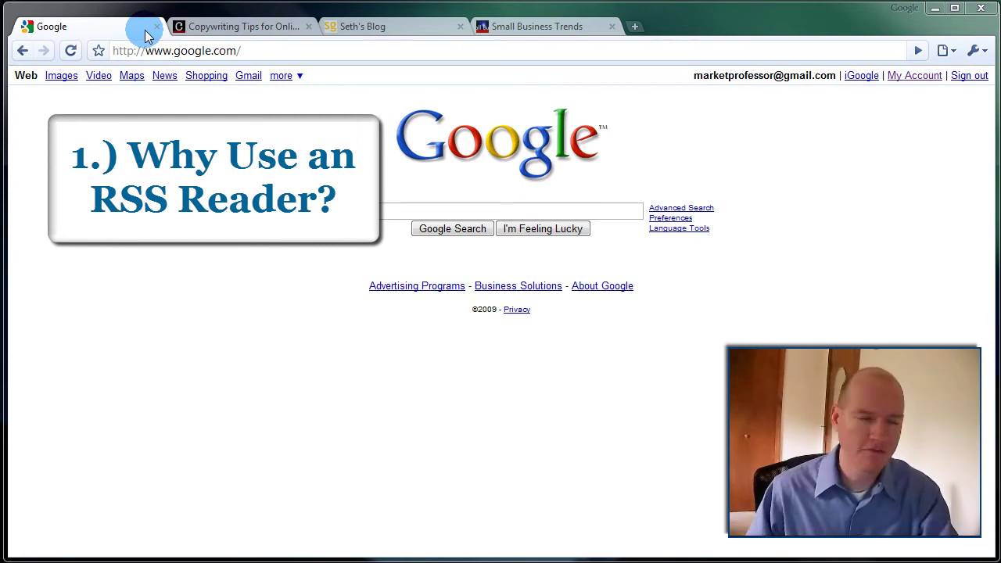
Browse the open Copyblogger, Seth's Blog and Small Business Trends home pages, skimming their posts.
{"action": "left_click", "coordinate": [232, 30]}
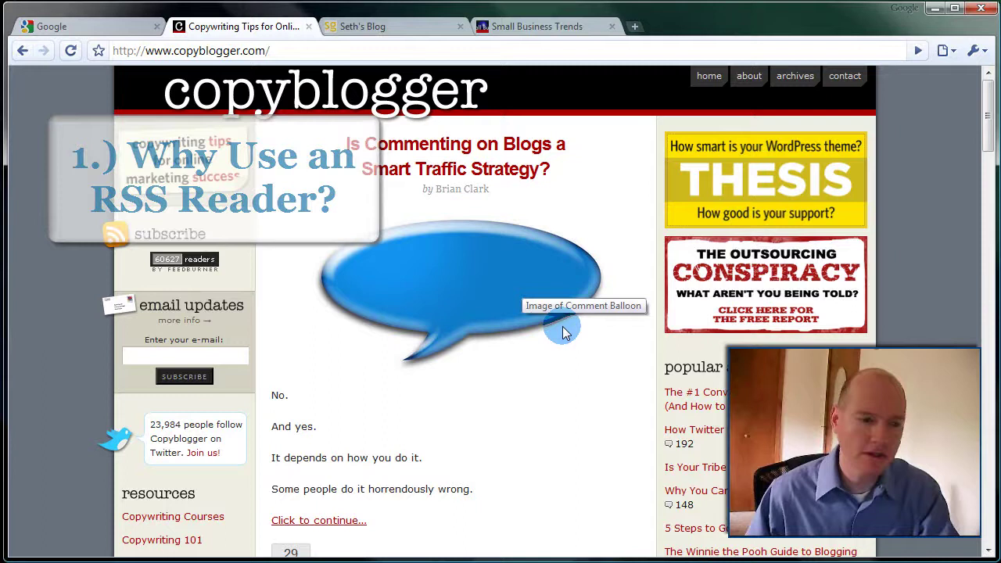
{"action": "scroll", "coordinate": [558, 331], "scroll_direction": "down", "scroll_amount": 10}
{"action": "scroll", "coordinate": [564, 332], "scroll_direction": "down", "scroll_amount": 6}
{"action": "scroll", "coordinate": [565, 332], "scroll_direction": "up", "scroll_amount": 15}
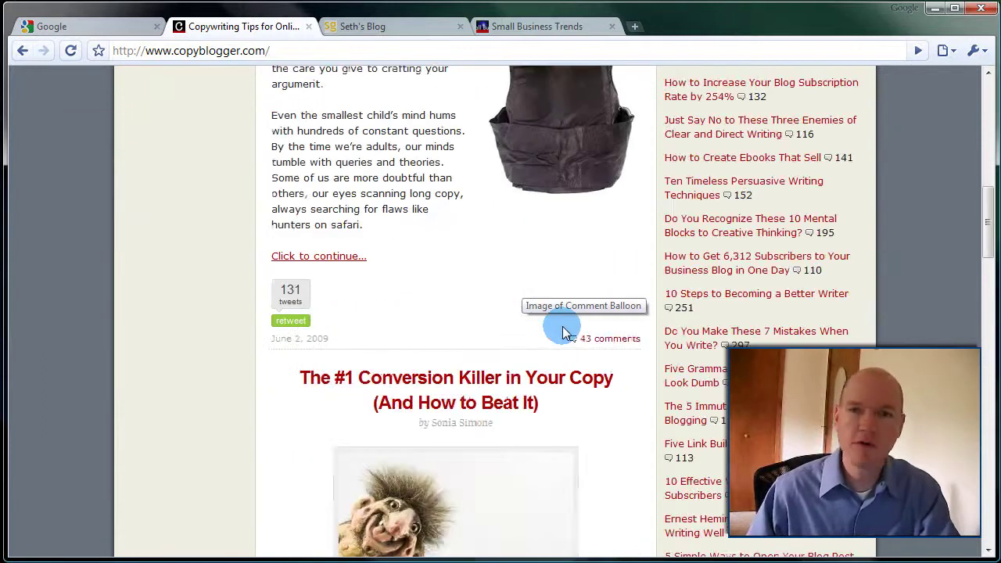
{"action": "left_click", "coordinate": [377, 27]}
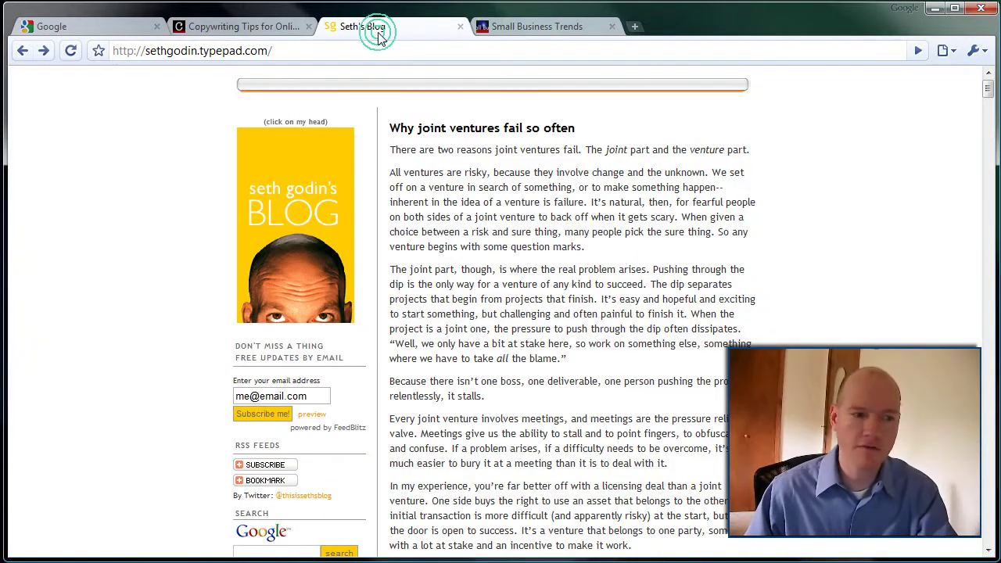
{"action": "left_click", "coordinate": [560, 28]}
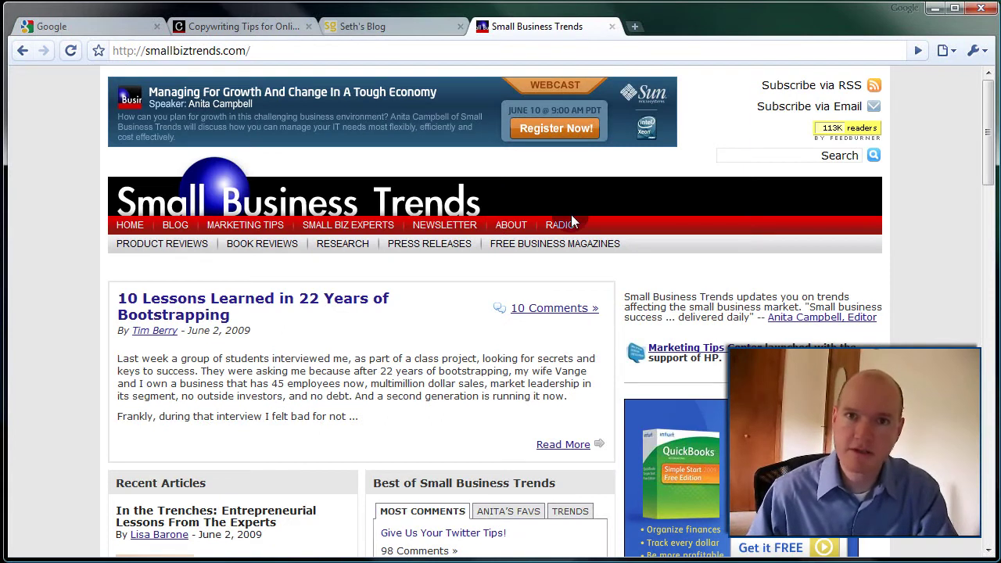
{"action": "scroll", "coordinate": [576, 211], "scroll_direction": "down", "scroll_amount": 3}
{"action": "scroll", "coordinate": [576, 211], "scroll_direction": "up", "scroll_amount": 3}
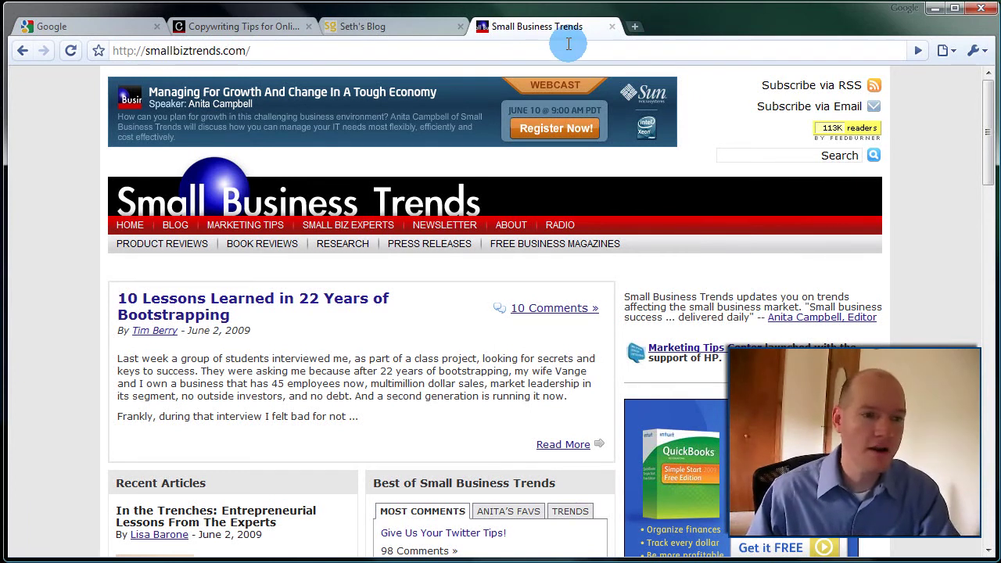
Close the Small Business Trends, Seth's Blog and Copyblogger pages, leaving only the Google page open.
{"action": "left_click", "coordinate": [612, 26]}
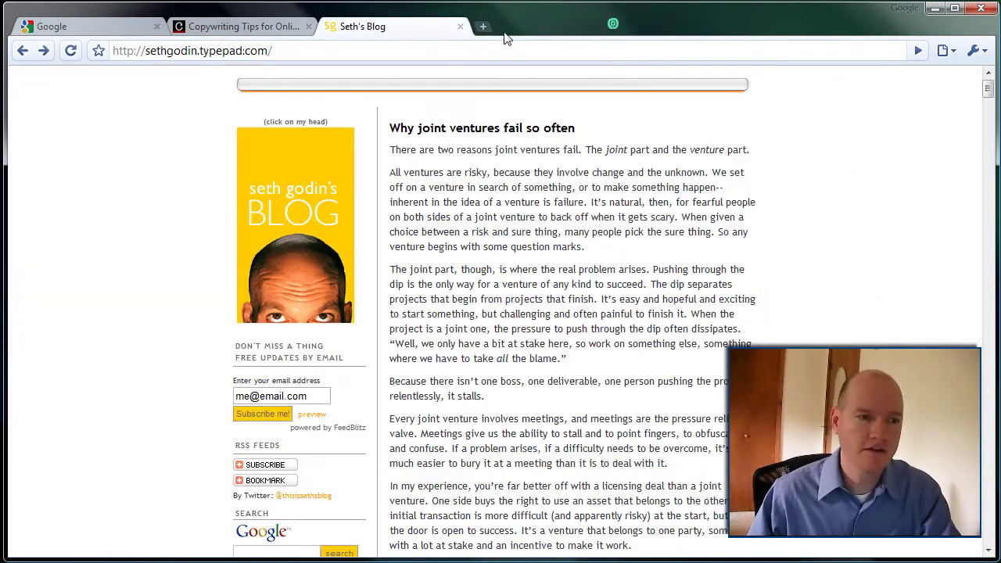
{"action": "left_click", "coordinate": [460, 28]}
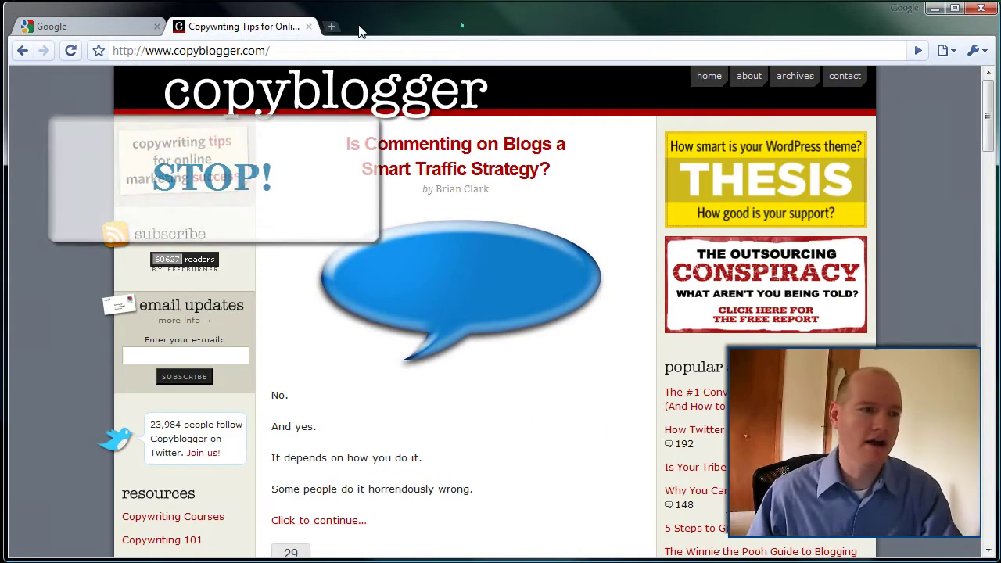
{"action": "left_click", "coordinate": [308, 27]}
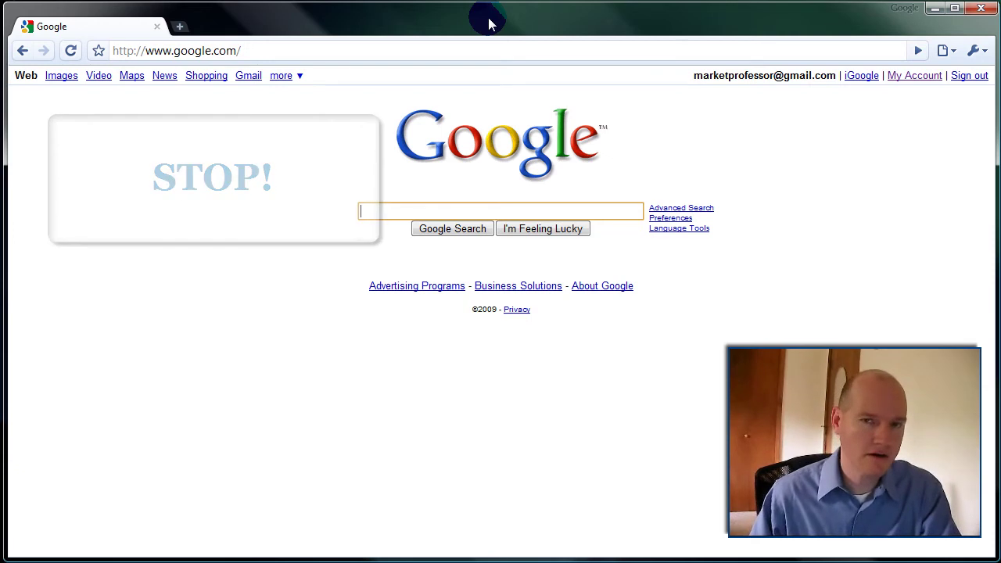
{"action": "left_click", "coordinate": [331, 50]}
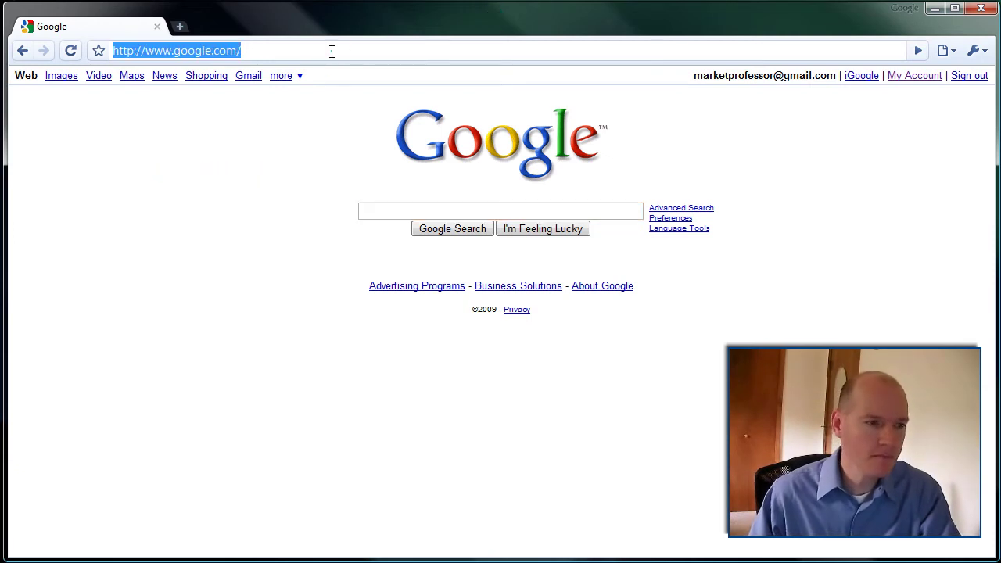
{"action": "left_click", "coordinate": [331, 51]}
{"action": "left_click", "coordinate": [332, 51]}
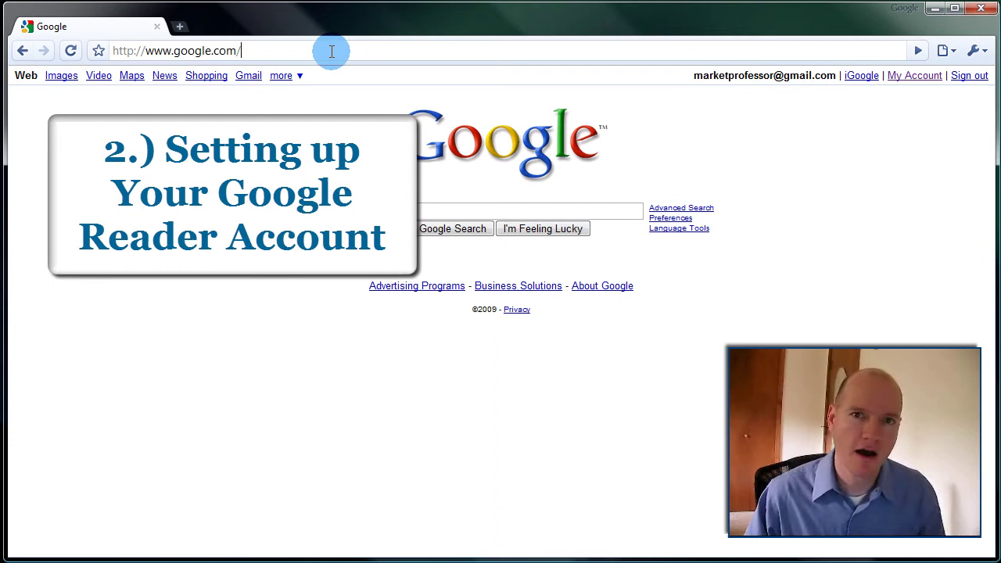
{"action": "type", "text": "reader"}
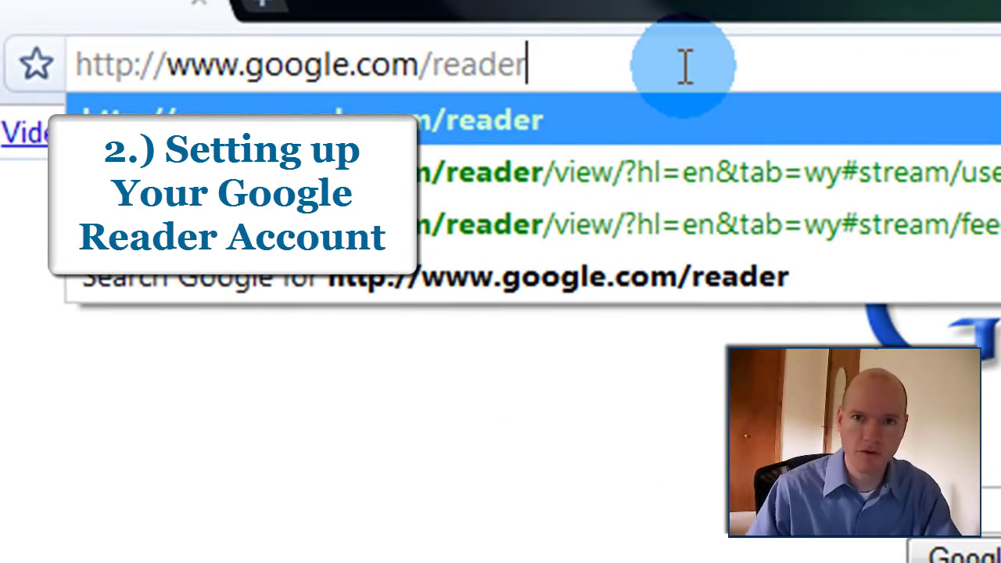
{"action": "key", "text": "Return"}
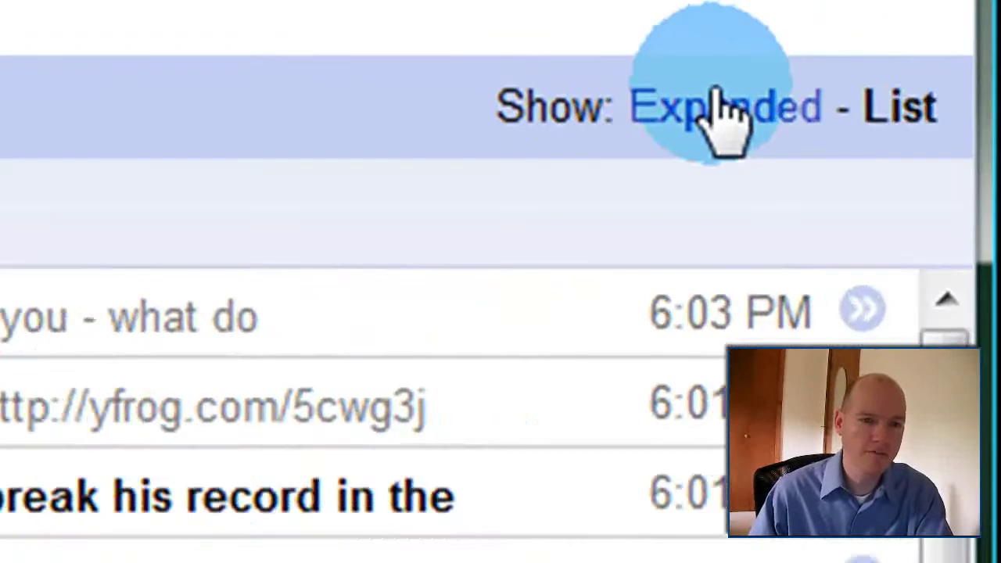
Show all items in Expanded view and return them to List view.
{"action": "left_click", "coordinate": [716, 111]}
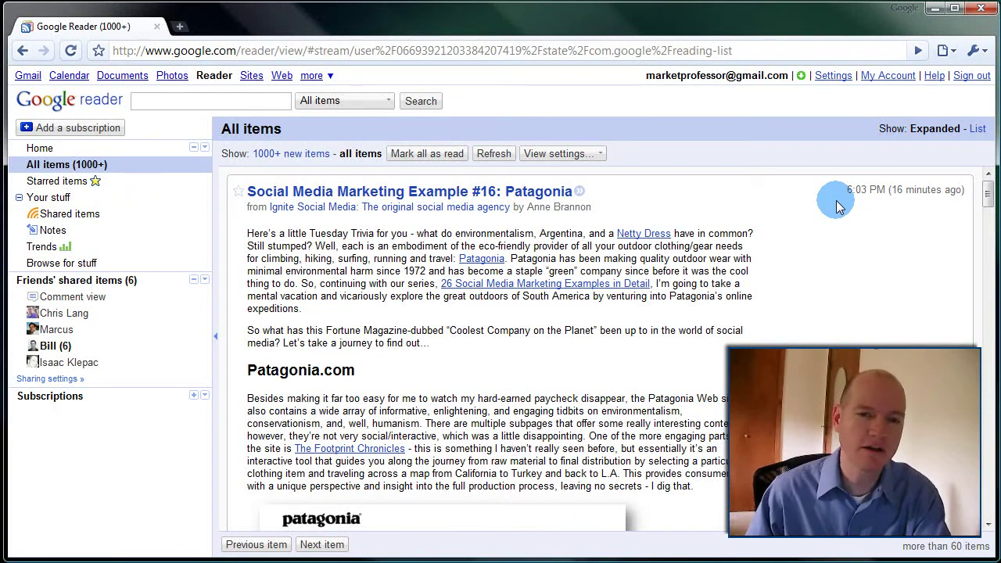
{"action": "left_click", "coordinate": [974, 132]}
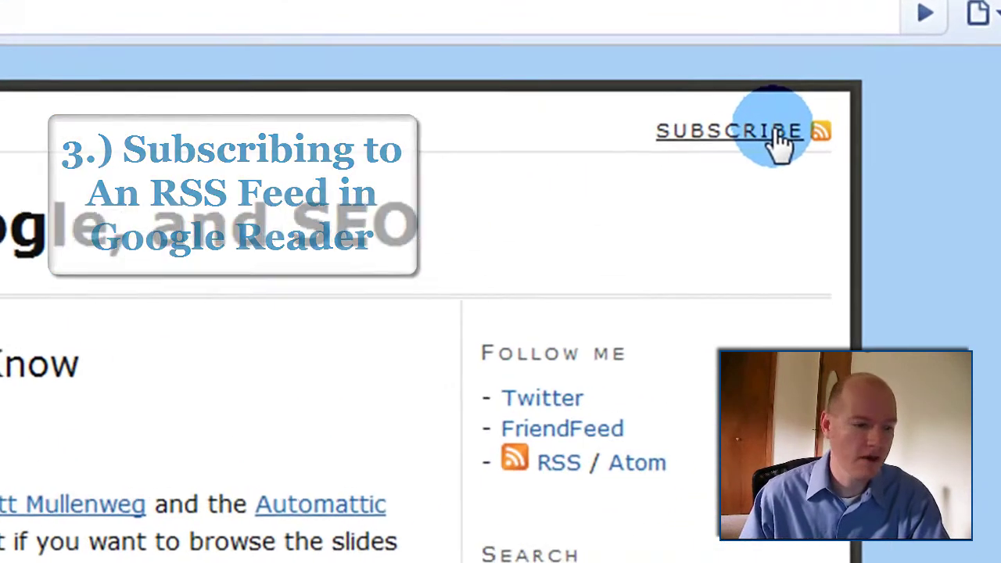
Copy the Subscribe link address from the Matt Cutts blog and add it as a subscription in Google Reader.
{"action": "right_click", "coordinate": [780, 142]}
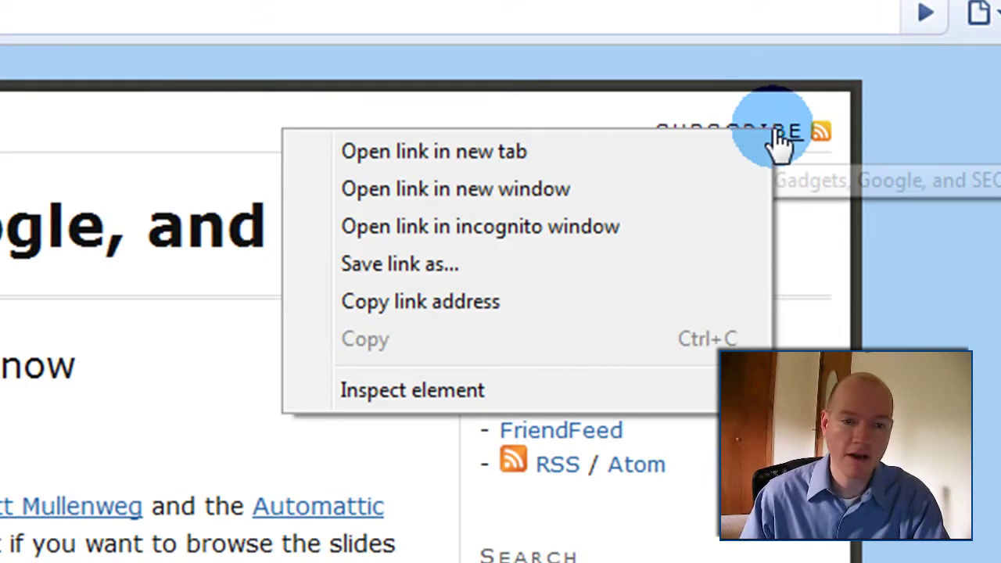
{"action": "left_click", "coordinate": [435, 303]}
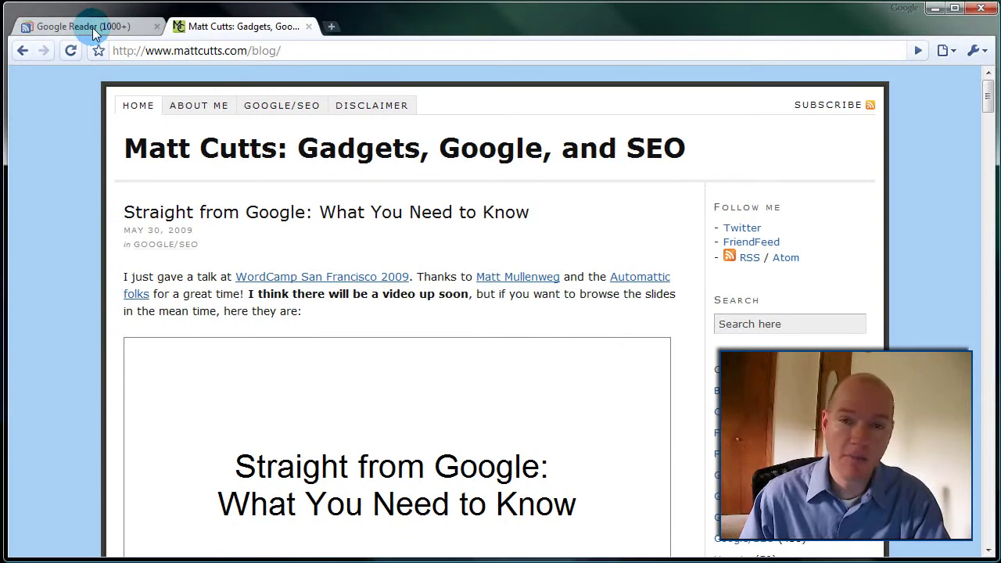
{"action": "left_click", "coordinate": [92, 29]}
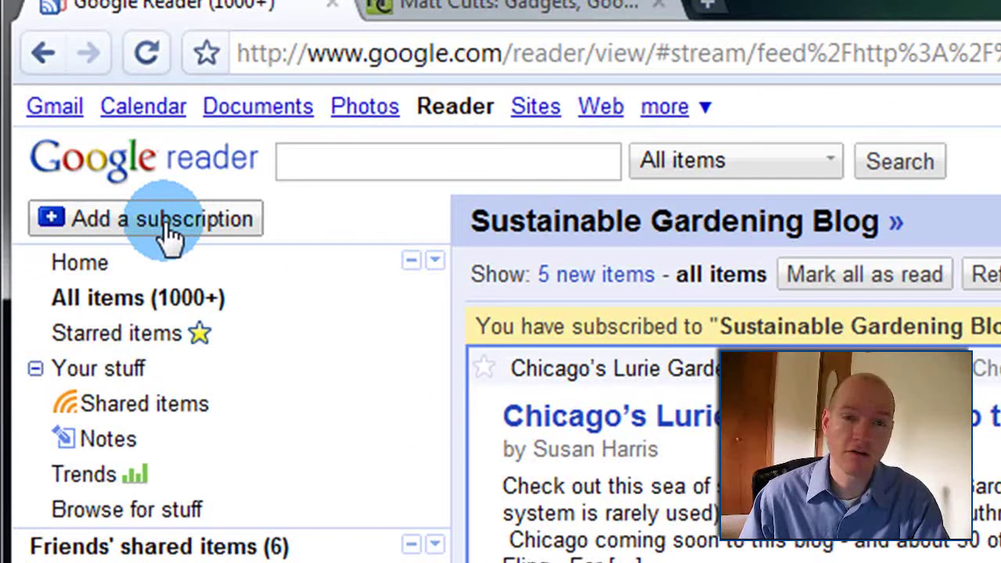
{"action": "left_click", "coordinate": [166, 227]}
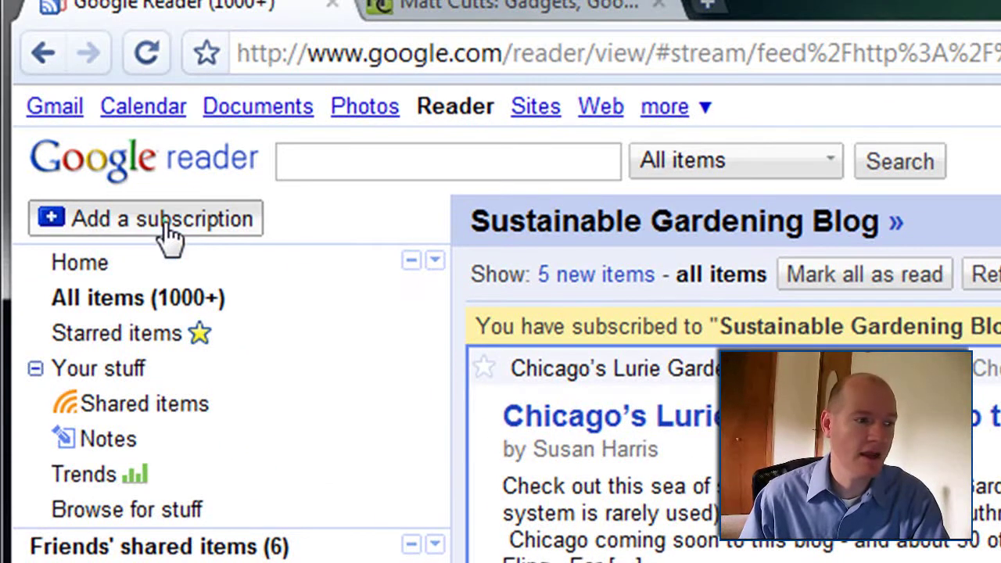
{"action": "left_click", "coordinate": [196, 273]}
{"action": "right_click", "coordinate": [202, 293]}
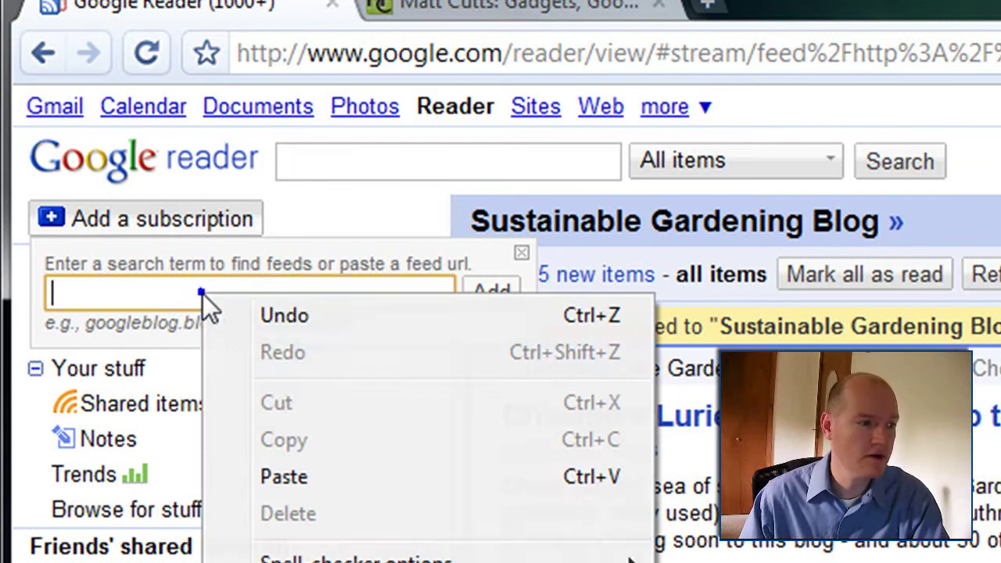
{"action": "left_click", "coordinate": [334, 488]}
{"action": "left_click", "coordinate": [492, 295]}
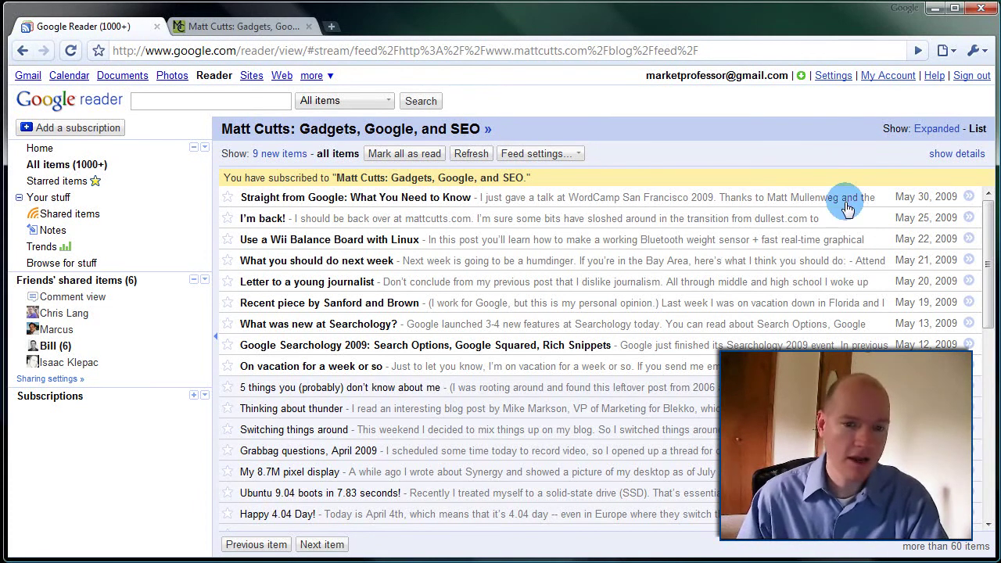
Look through the new feed's item list and read the post "Straight from Google: What You Need to Know".
{"action": "left_click_drag", "start_coordinate": [994, 223], "coordinate": [993, 332]}
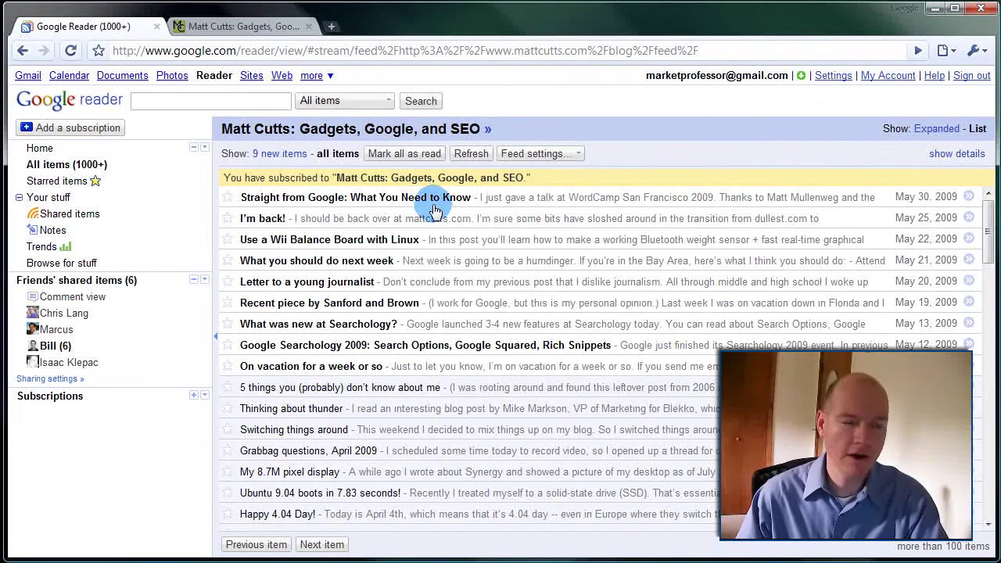
{"action": "left_click", "coordinate": [666, 201]}
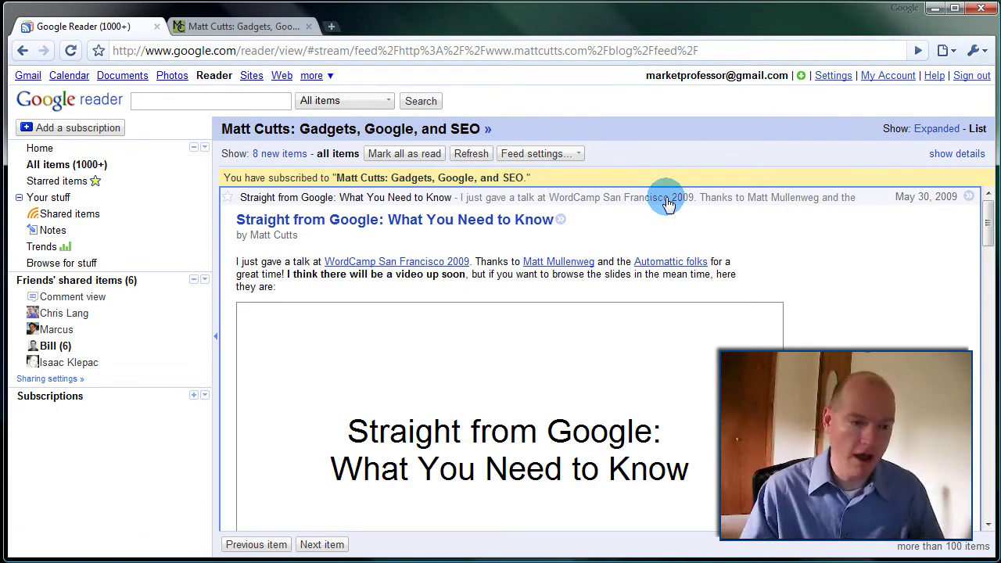
{"action": "scroll", "coordinate": [894, 328], "scroll_direction": "down", "scroll_amount": 5}
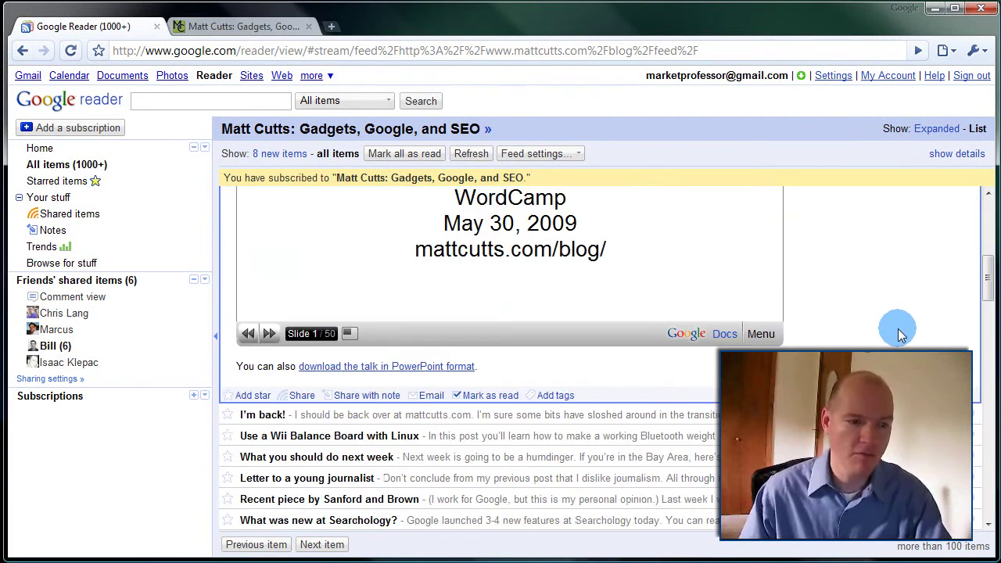
{"action": "scroll", "coordinate": [898, 334], "scroll_direction": "up", "scroll_amount": 5}
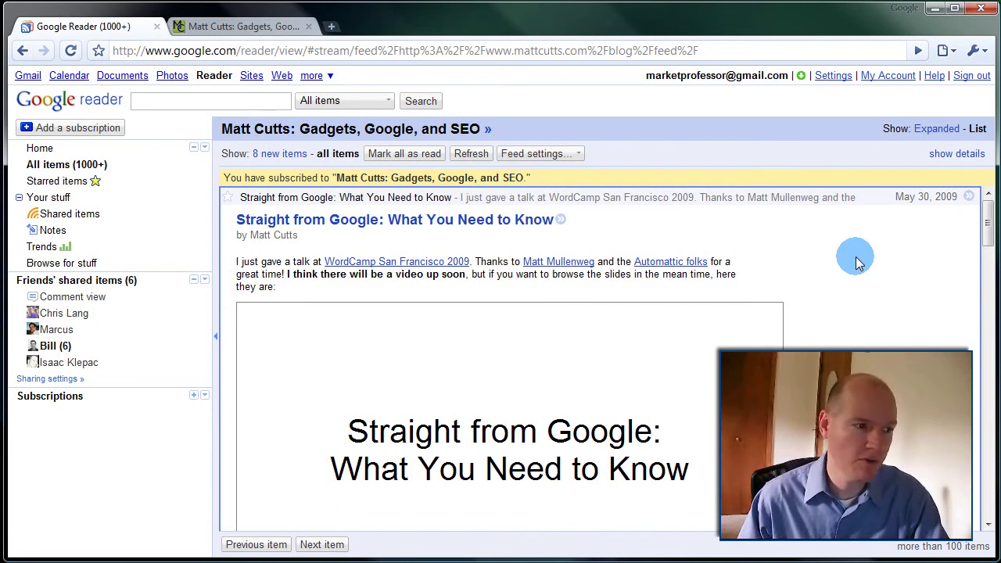
View the combined All items list and return to the Matt Cutts feed.
{"action": "left_click", "coordinate": [44, 168]}
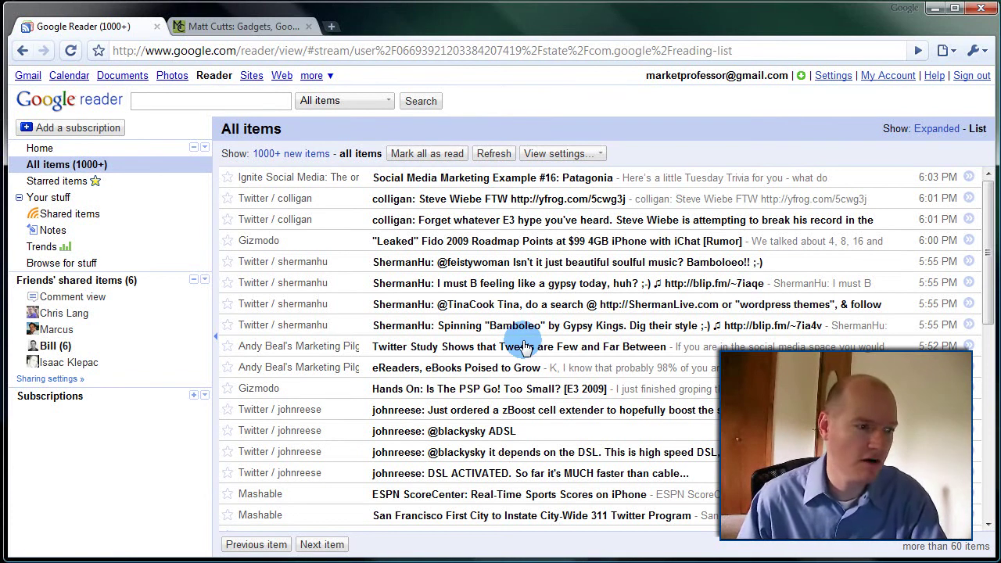
{"action": "left_click", "coordinate": [22, 50]}
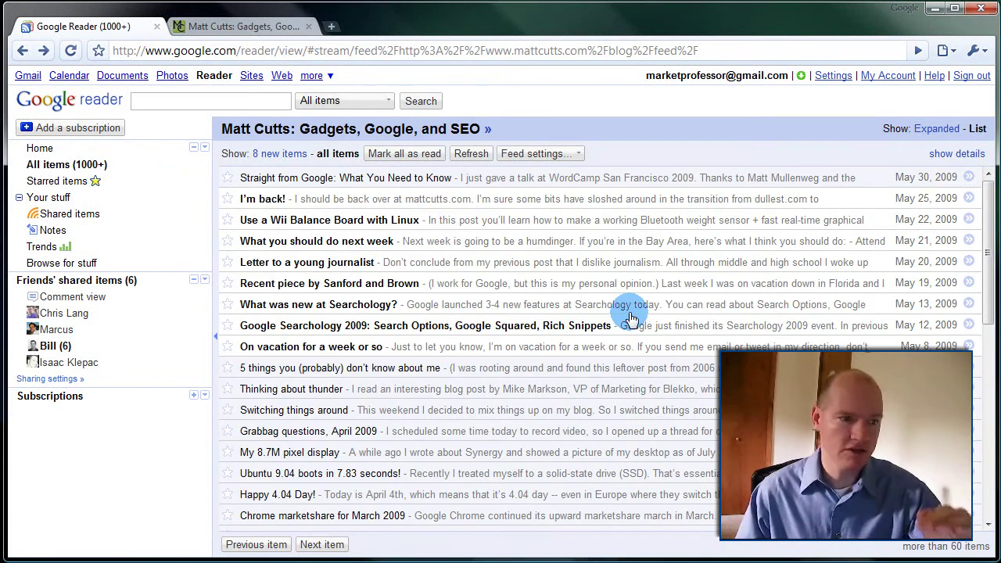
Expand the Subscriptions list and view the Sustainable Gardening Blog feed, followed by the Matt Cutts feed at its end.
{"action": "left_click", "coordinate": [193, 396]}
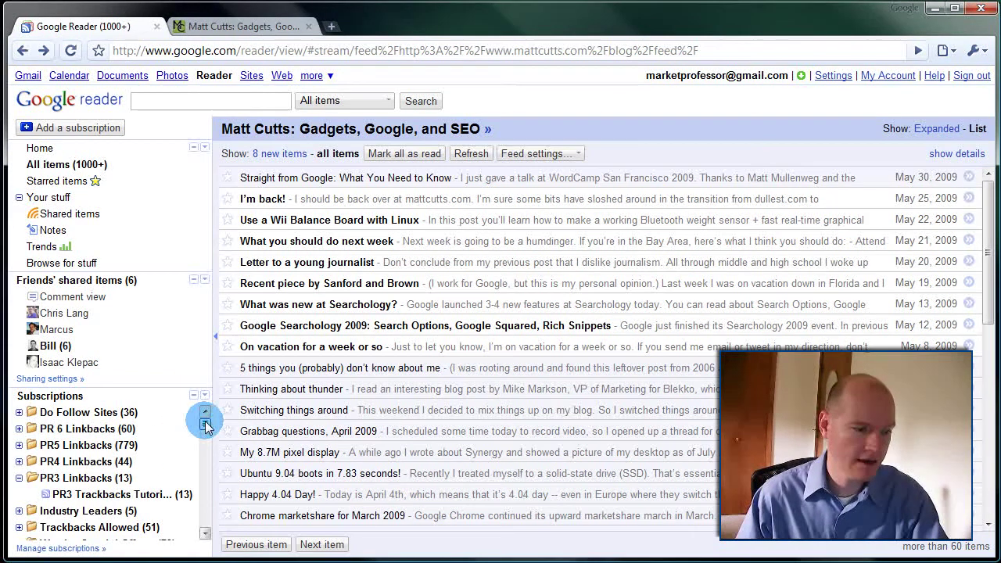
{"action": "left_click_drag", "start_coordinate": [203, 422], "coordinate": [208, 522]}
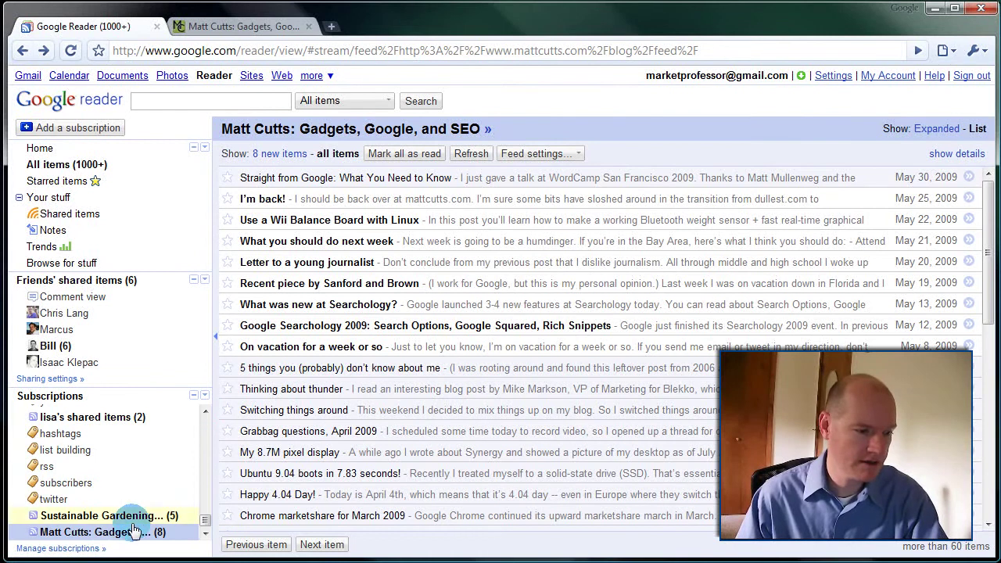
{"action": "left_click", "coordinate": [110, 518]}
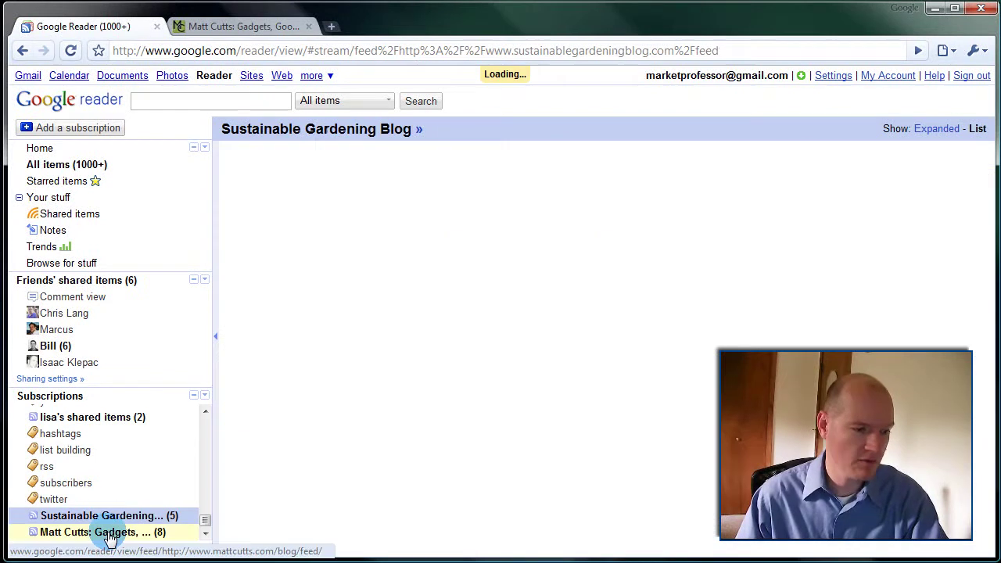
{"action": "left_click", "coordinate": [110, 532]}
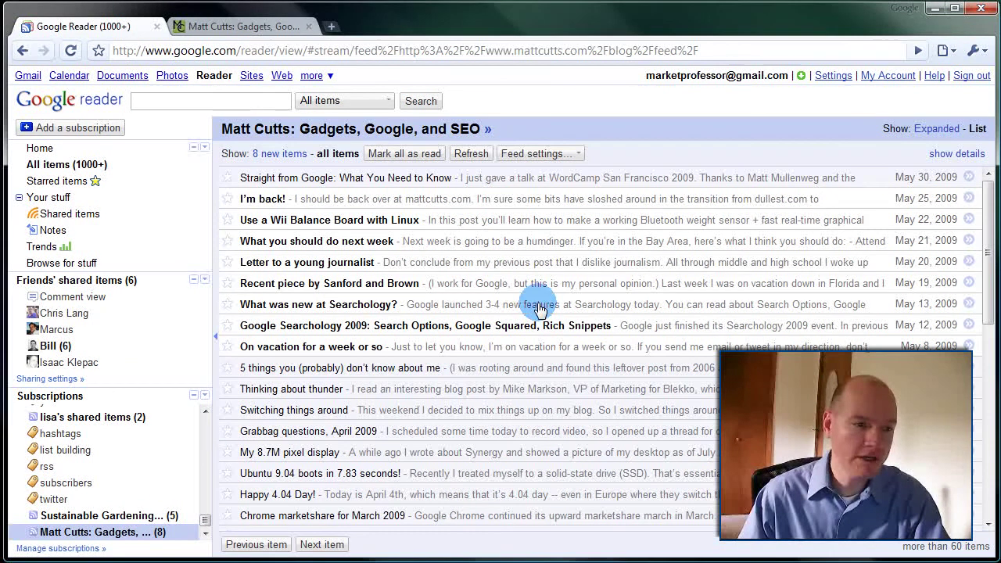
Reopen the May 30, 2009 post in the Matt Cutts feed and view its slides and sharing options.
{"action": "left_click", "coordinate": [440, 178]}
{"action": "scroll", "coordinate": [810, 305], "scroll_direction": "down", "scroll_amount": 1}
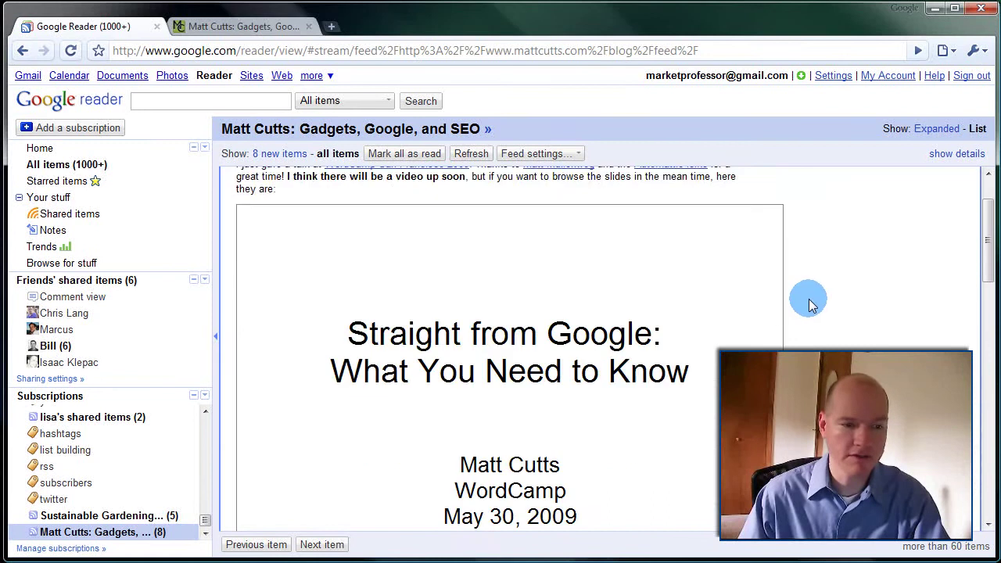
{"action": "scroll", "coordinate": [809, 305], "scroll_direction": "down", "scroll_amount": 3}
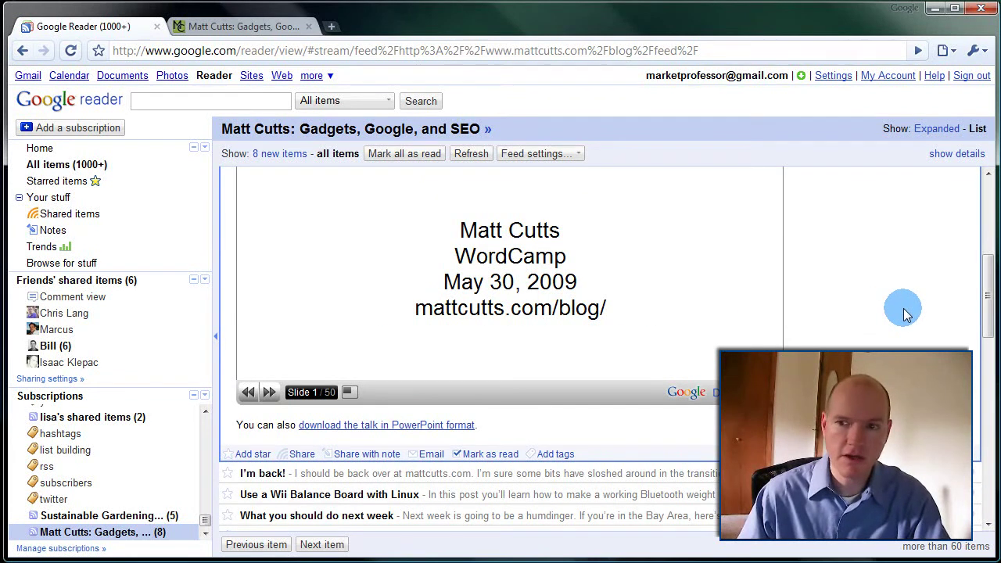
{"action": "scroll", "coordinate": [903, 313], "scroll_direction": "up", "scroll_amount": 1}
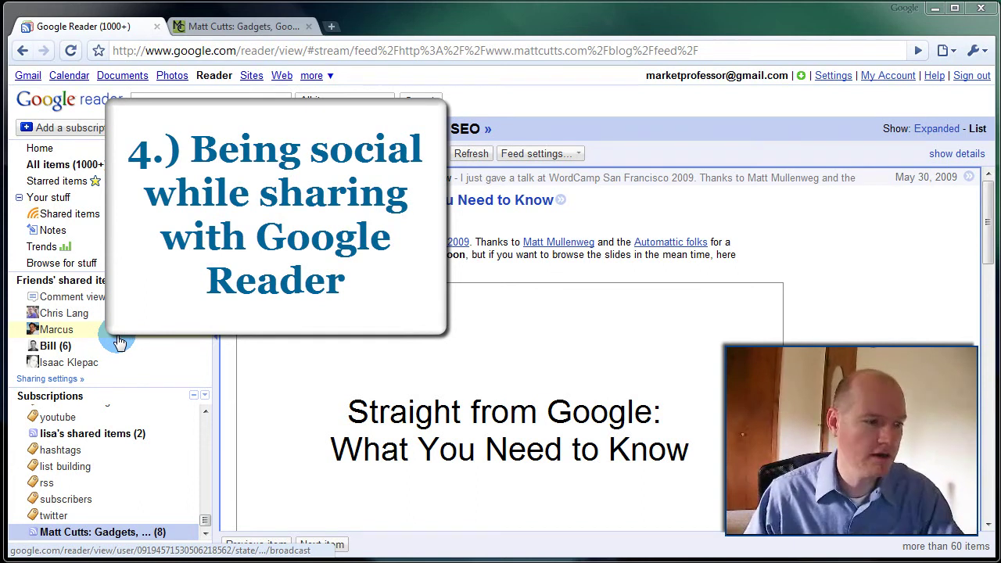
View the items shared by the second friend under Friends' shared items.
{"action": "left_click", "coordinate": [109, 332]}
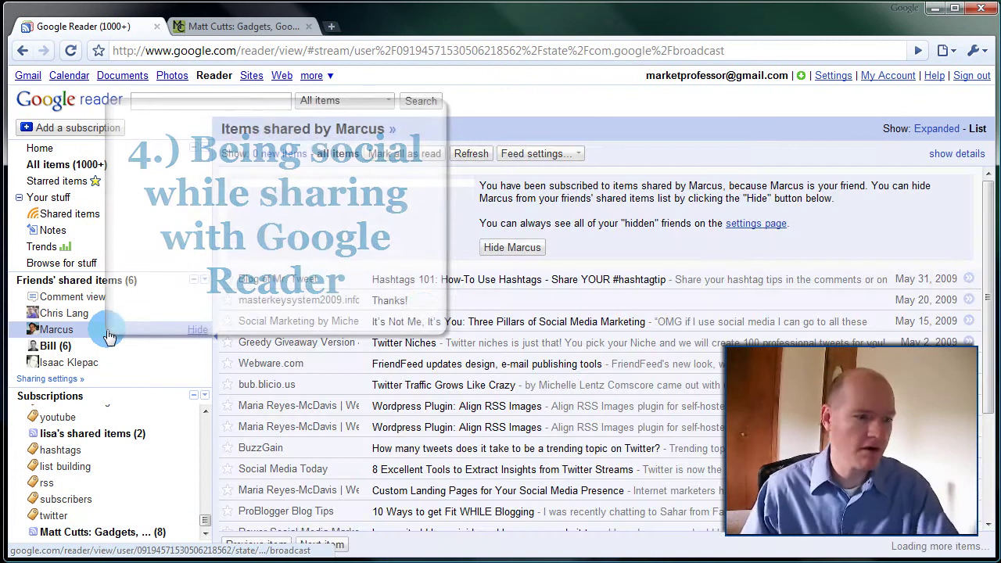
{"action": "left_click", "coordinate": [499, 313]}
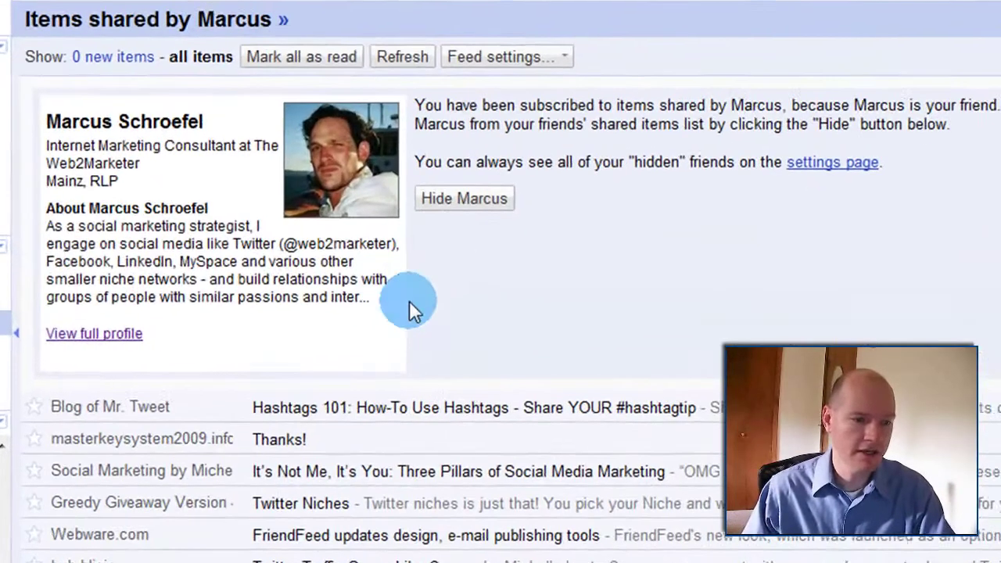
Expand the "Thanks!" item from masterkeysystem2009.info in the friend's shared items, read its attached note, and collapse it.
{"action": "left_click", "coordinate": [387, 300]}
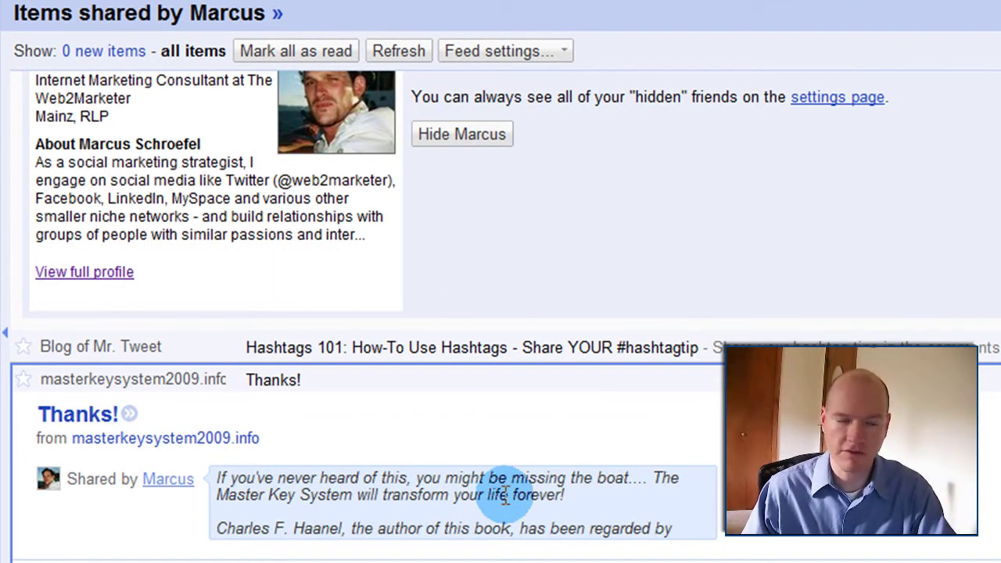
{"action": "left_click", "coordinate": [309, 383]}
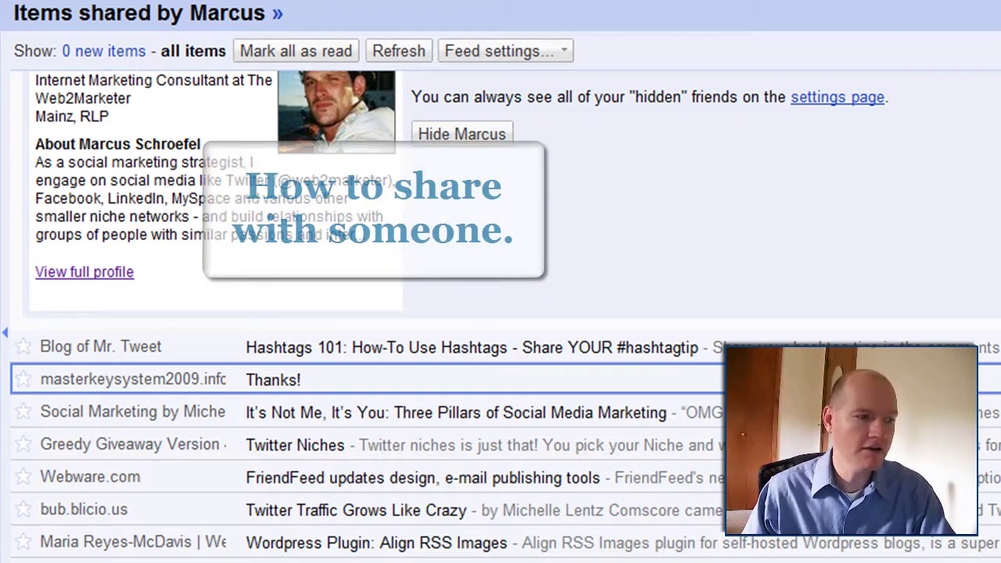
Go from your own shared items to the sharing settings and view the people you share with and the people sharing with you.
{"action": "left_click", "coordinate": [49, 212]}
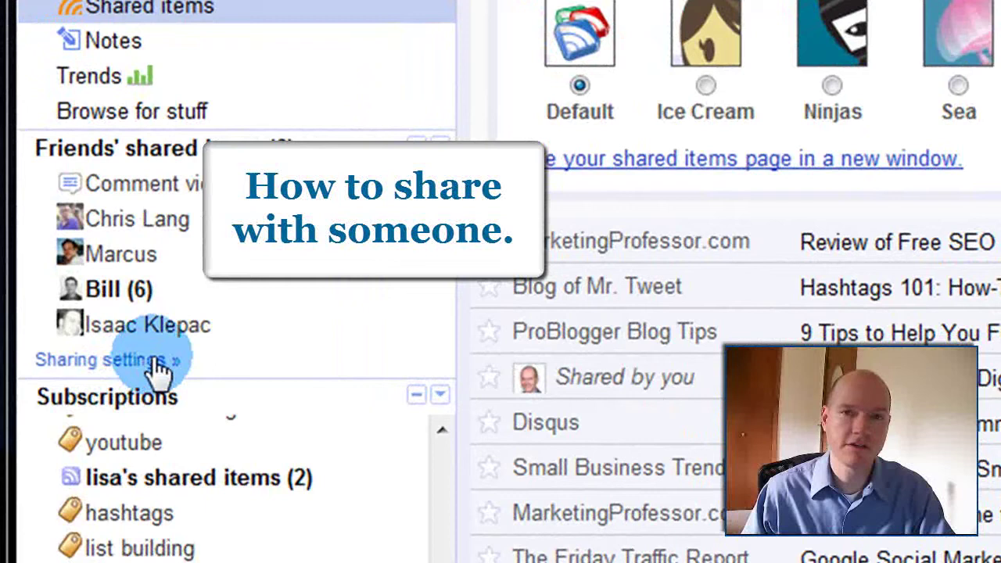
{"action": "left_click", "coordinate": [156, 361]}
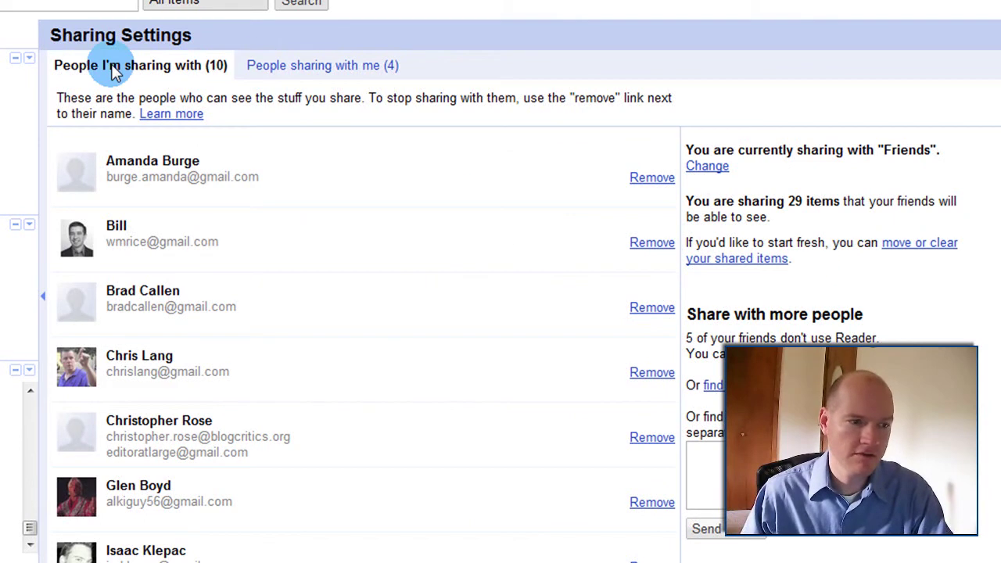
{"action": "left_click", "coordinate": [342, 72]}
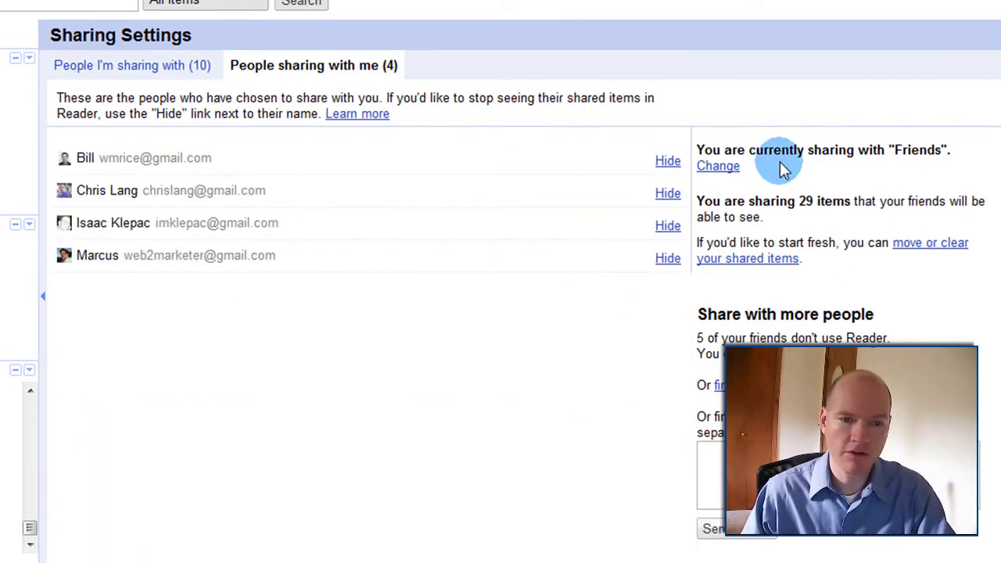
Change the sharing audience to all of my chat contacts and save the choice.
{"action": "left_click", "coordinate": [722, 167]}
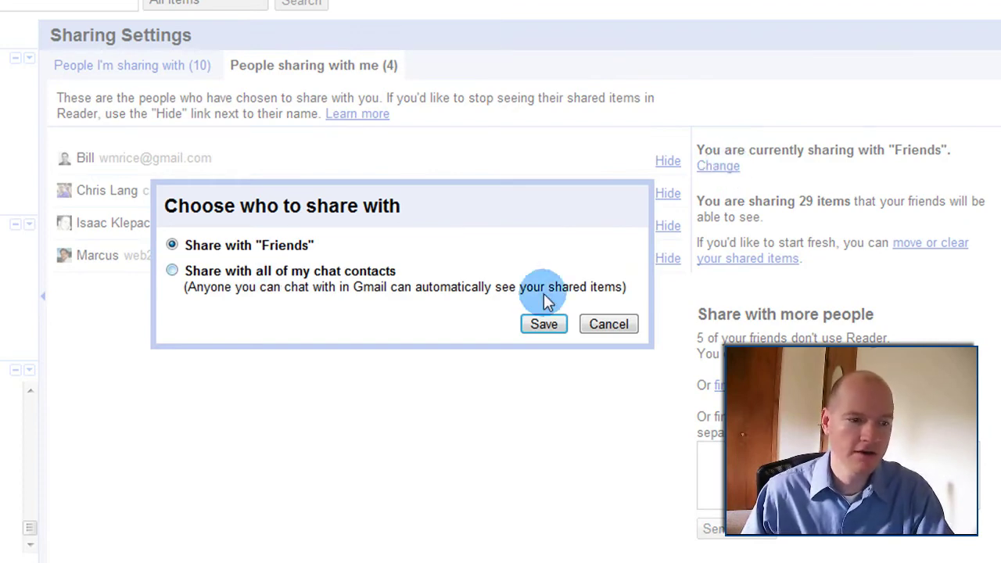
{"action": "left_click", "coordinate": [332, 278]}
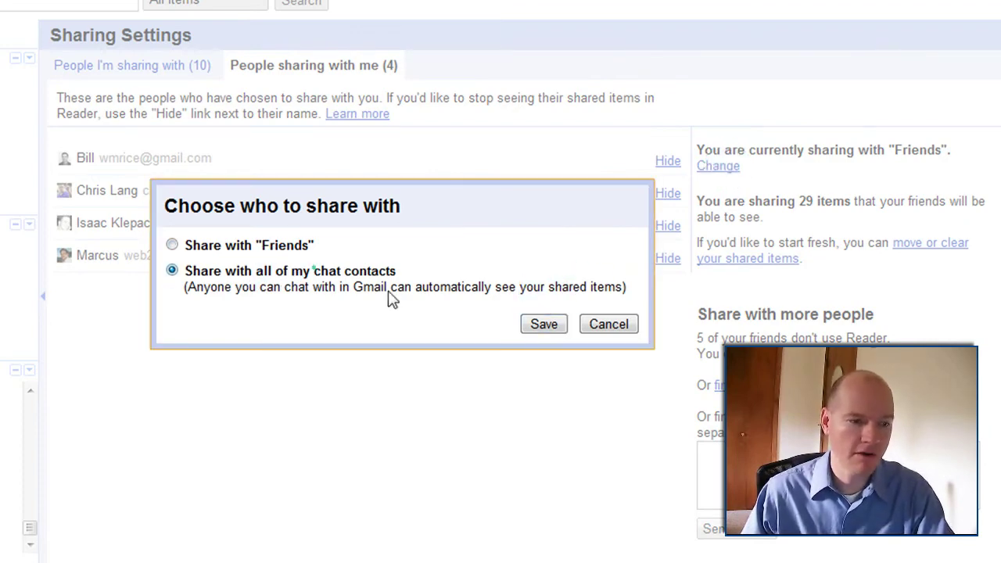
{"action": "left_click", "coordinate": [547, 324]}
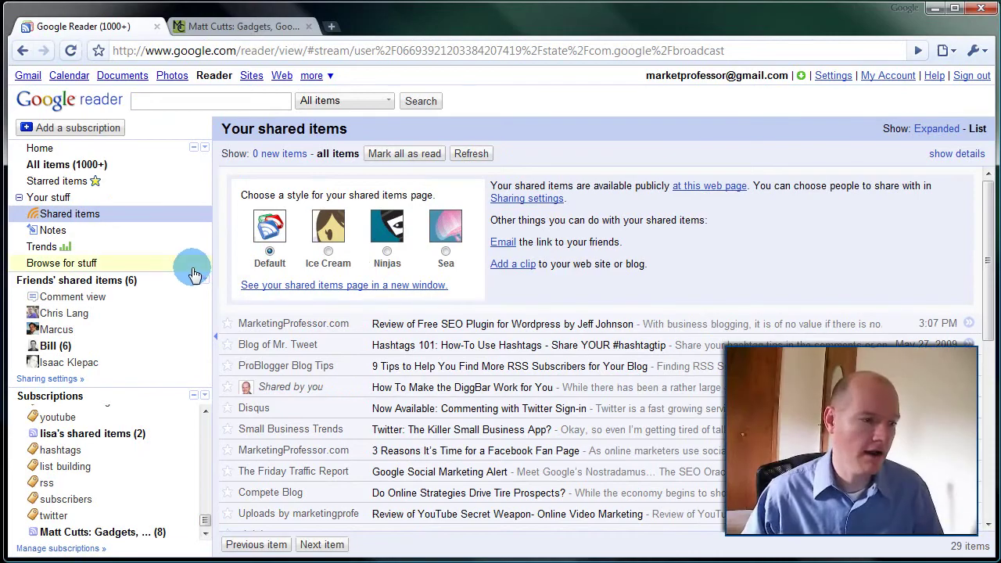
Open the public web page of your shared items, read through its posts and notes, and close the page.
{"action": "left_click", "coordinate": [57, 213]}
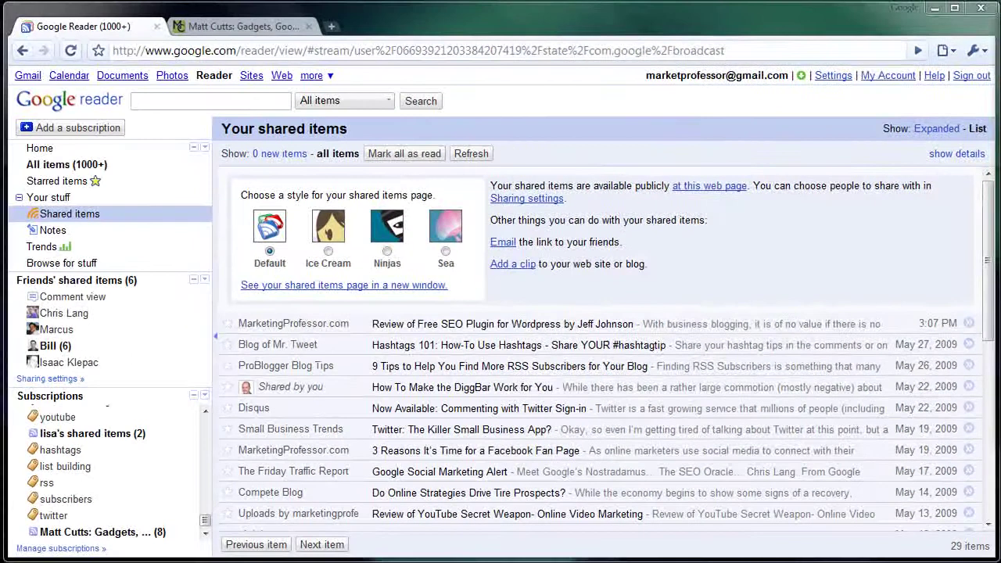
{"action": "left_click", "coordinate": [709, 185]}
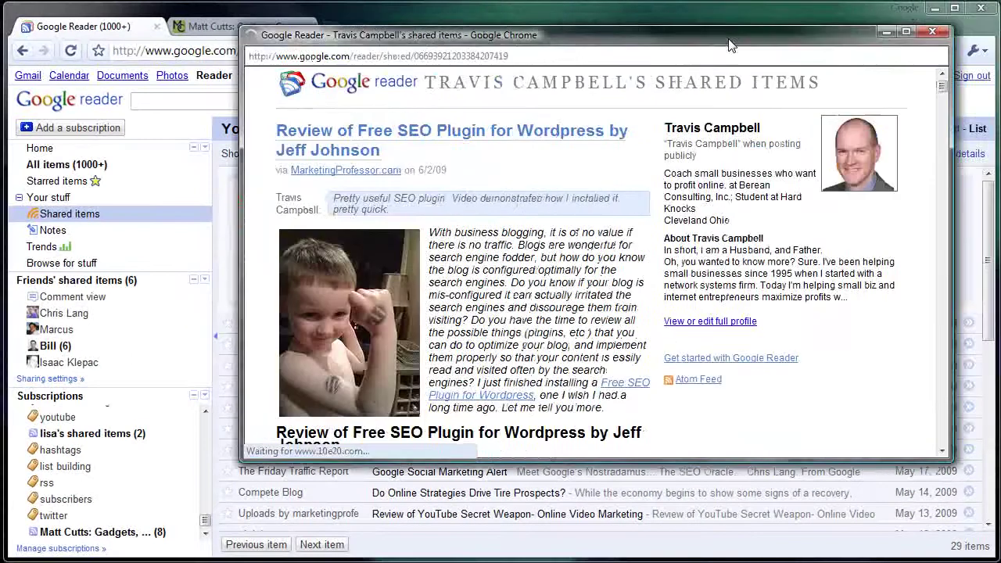
{"action": "left_click_drag", "start_coordinate": [730, 40], "coordinate": [654, 40]}
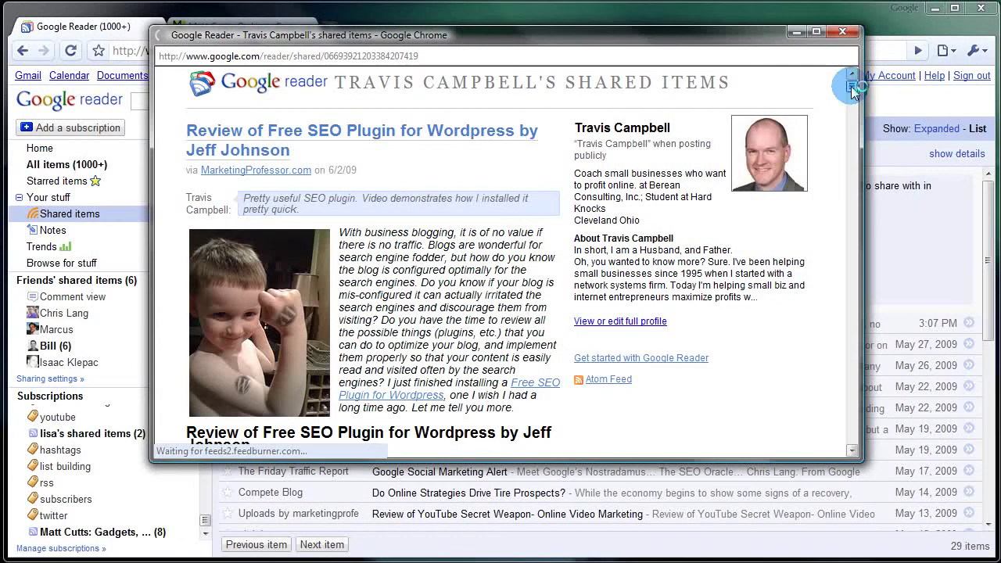
{"action": "scroll", "coordinate": [812, 176], "scroll_direction": "down", "scroll_amount": 1}
{"action": "scroll", "coordinate": [811, 176], "scroll_direction": "down", "scroll_amount": 10}
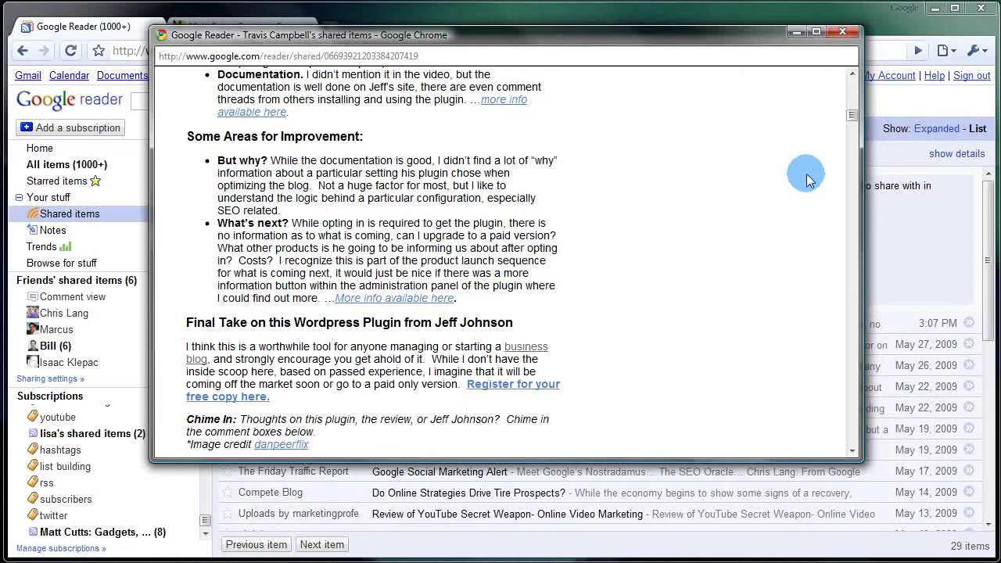
{"action": "scroll", "coordinate": [777, 172], "scroll_direction": "down", "scroll_amount": 5}
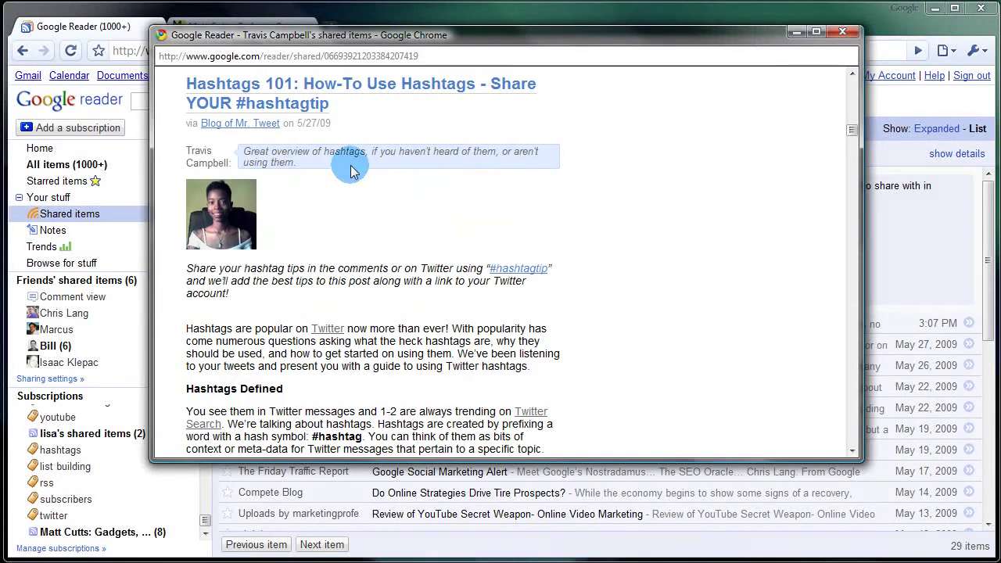
{"action": "scroll", "coordinate": [438, 188], "scroll_direction": "down", "scroll_amount": 10}
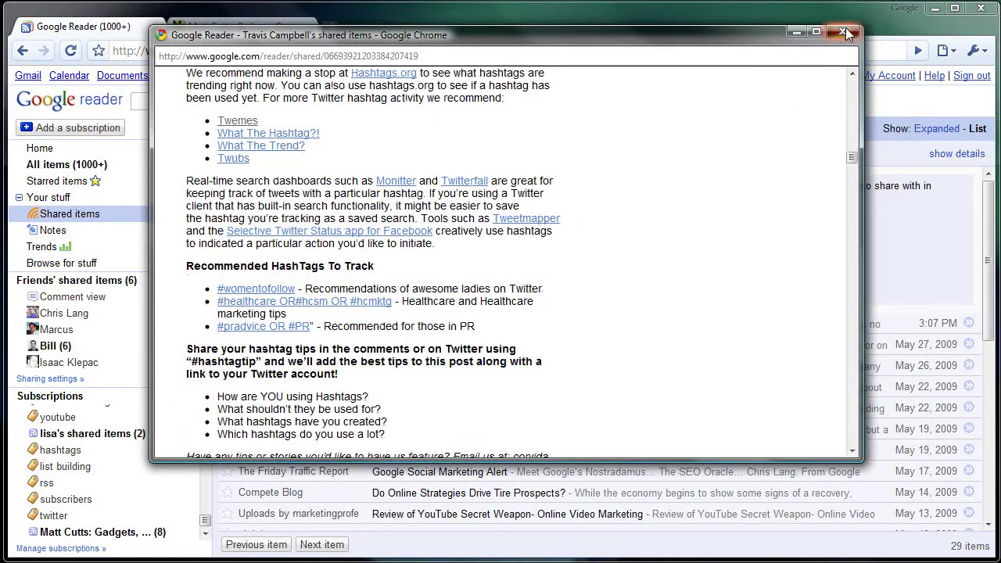
{"action": "left_click", "coordinate": [843, 33]}
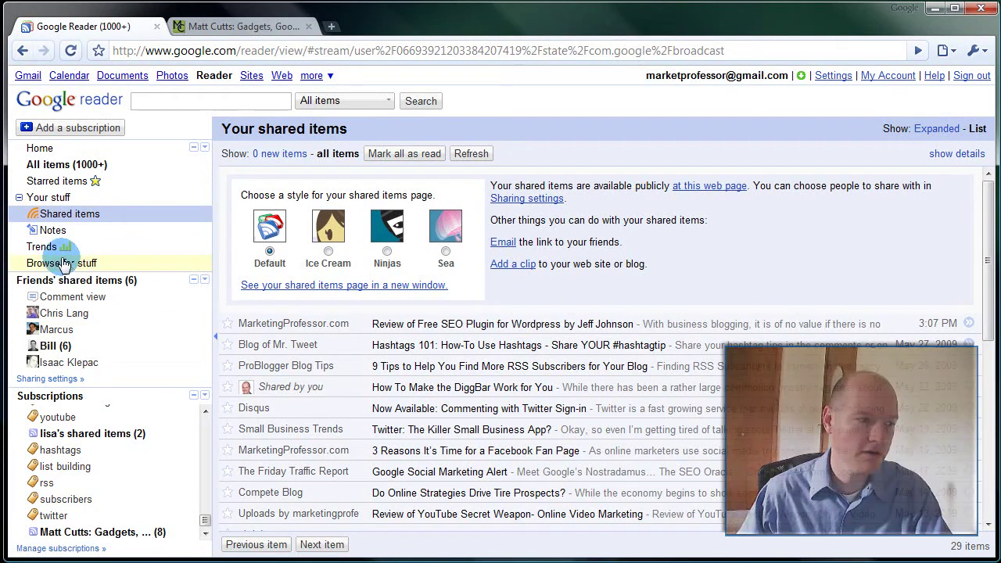
Return to the sharing settings and view the e-mail invitation for friends who don't use Reader, without sending it.
{"action": "left_click", "coordinate": [22, 51]}
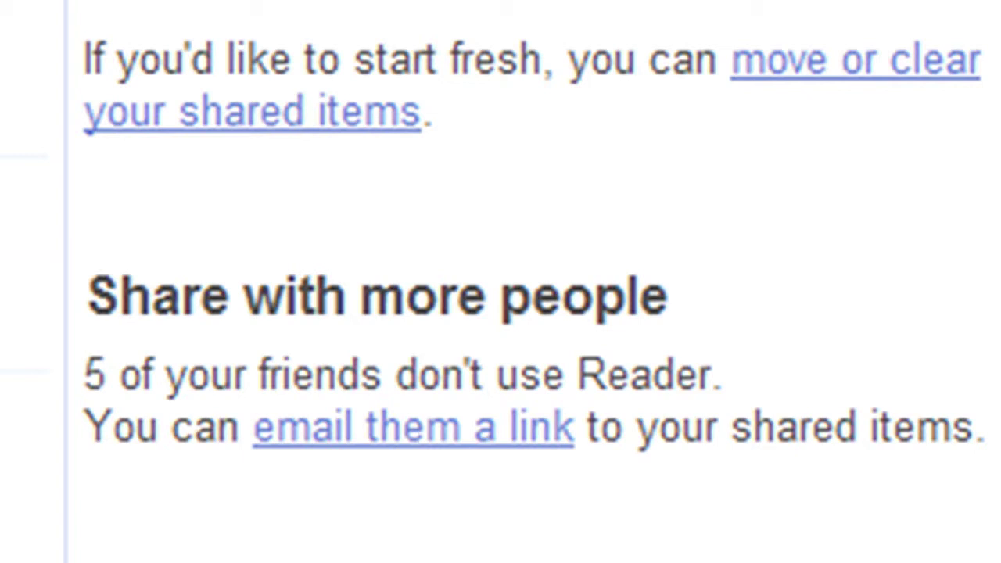
{"action": "left_click", "coordinate": [413, 428]}
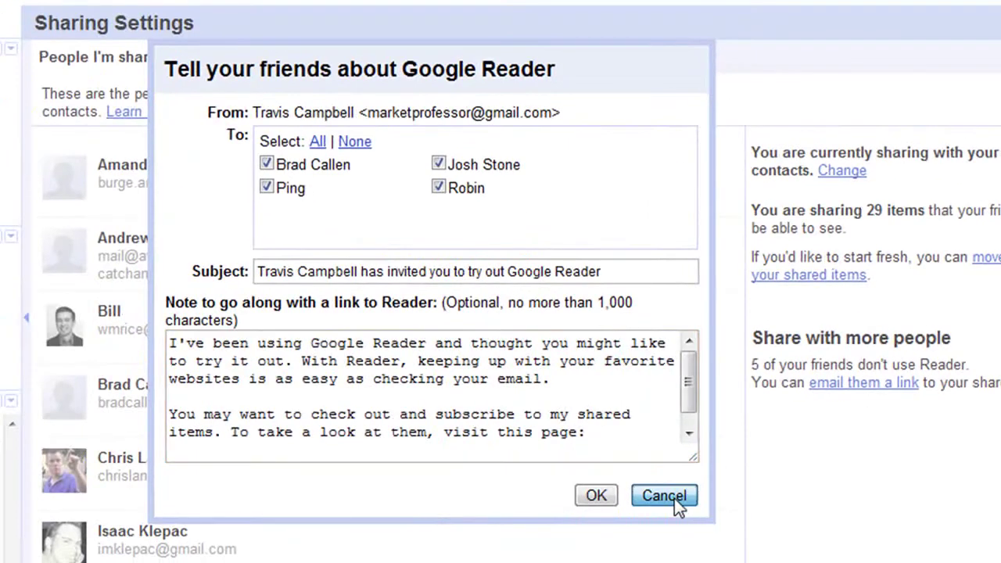
{"action": "left_click", "coordinate": [668, 496]}
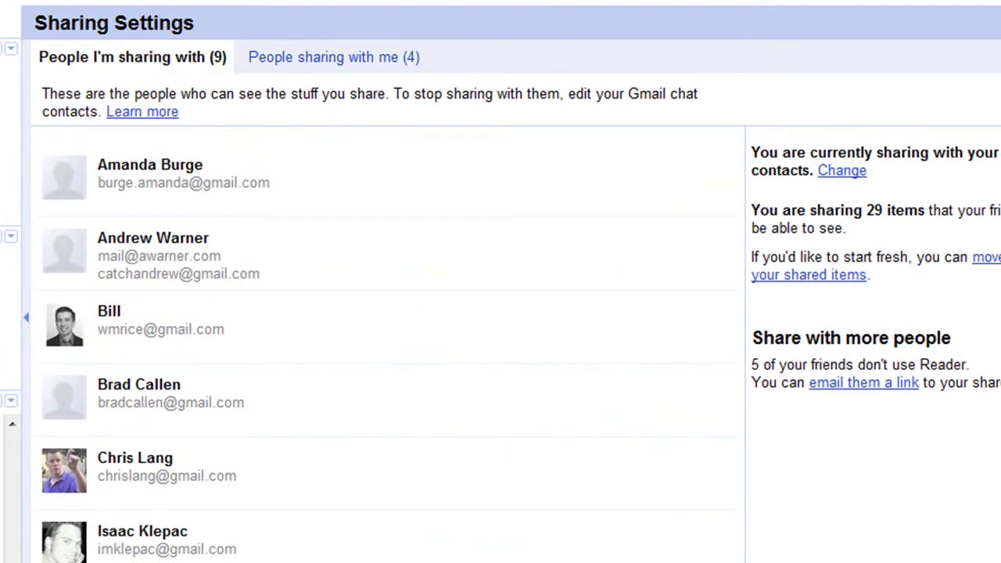
Highlight the account's e-mail address in the page header and clear the selection.
{"action": "key", "text": "ctrl+a"}
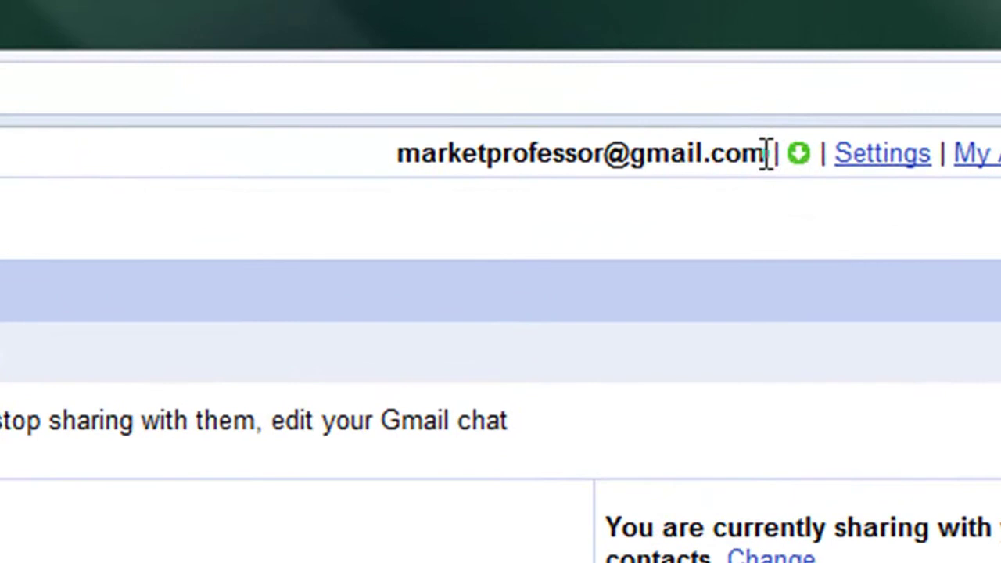
{"action": "left_click_drag", "start_coordinate": [766, 152], "coordinate": [398, 196]}
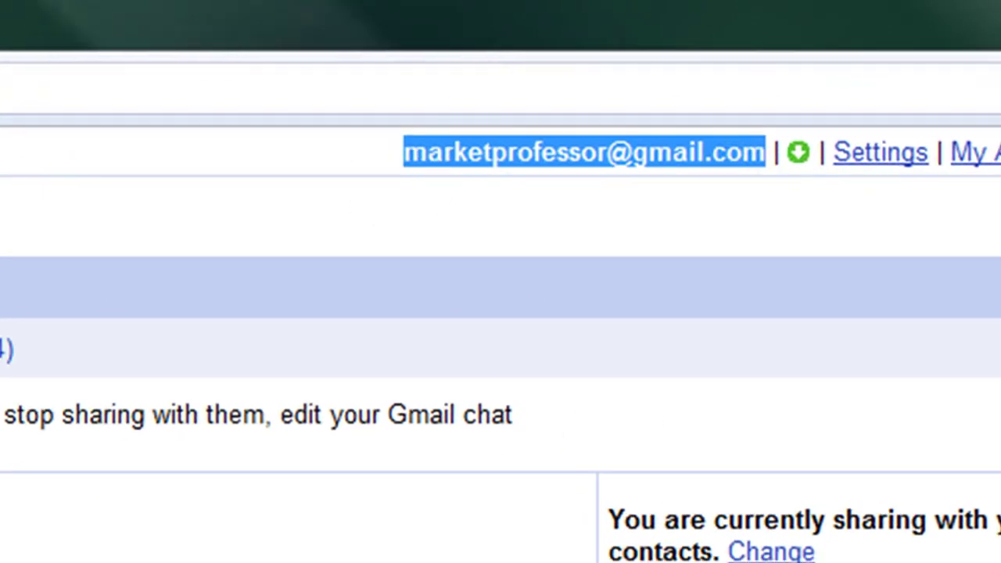
{"action": "left_click", "coordinate": [918, 367]}
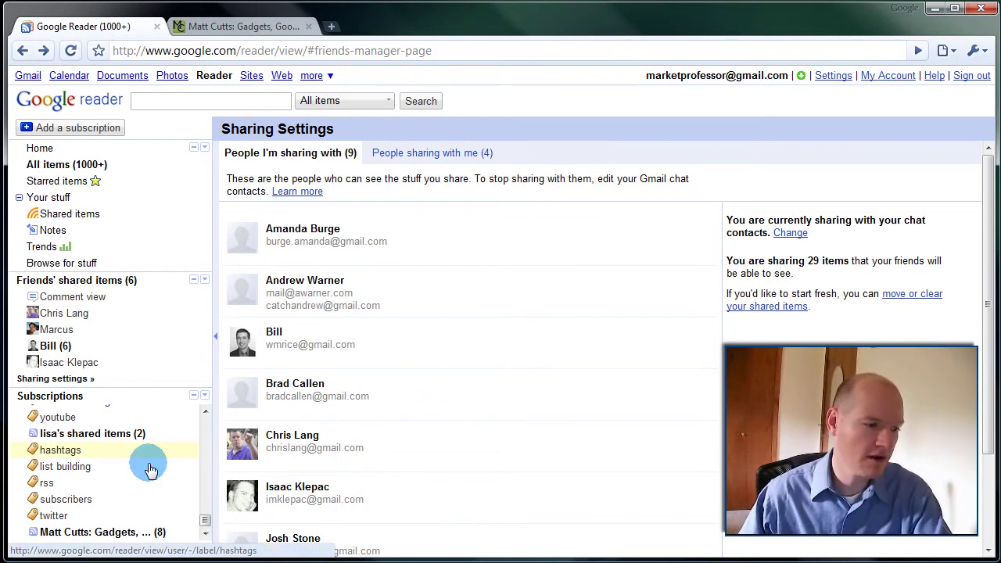
Open the post "Straight from Google: What You Need to Know" in the Matt Cutts feed and reach its sharing options.
{"action": "left_click", "coordinate": [129, 528]}
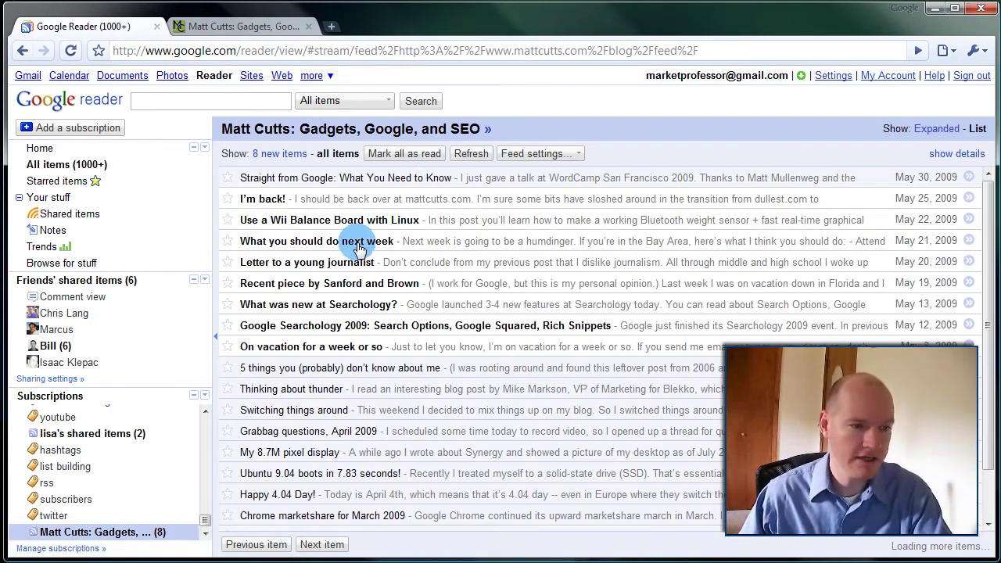
{"action": "left_click", "coordinate": [435, 178]}
{"action": "scroll", "coordinate": [599, 326], "scroll_direction": "down", "scroll_amount": 4}
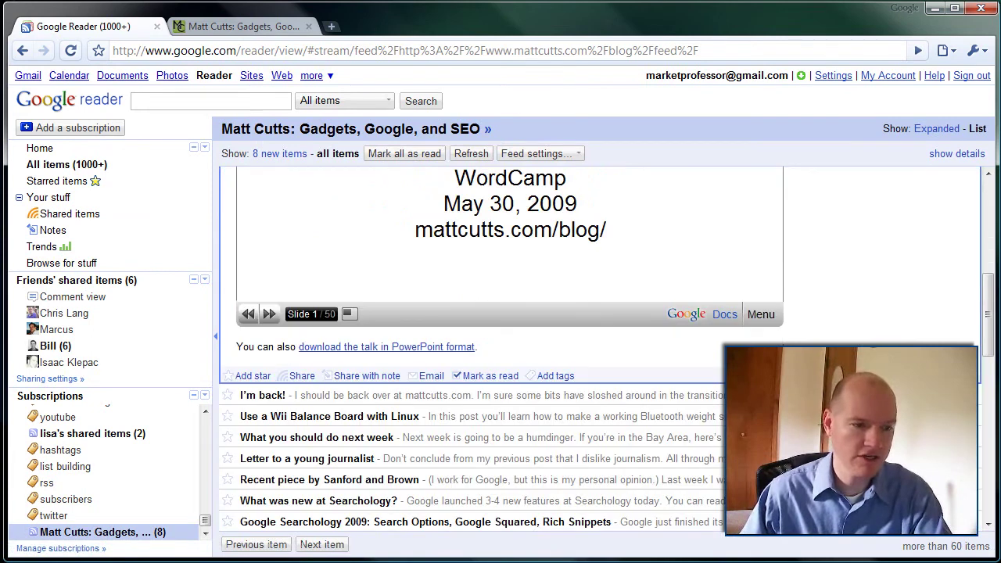
Start sharing the post with the note "Excellent resource, and good guideline for those concerned about optimizing their wordpress blog for Google.".
{"action": "left_click", "coordinate": [365, 380]}
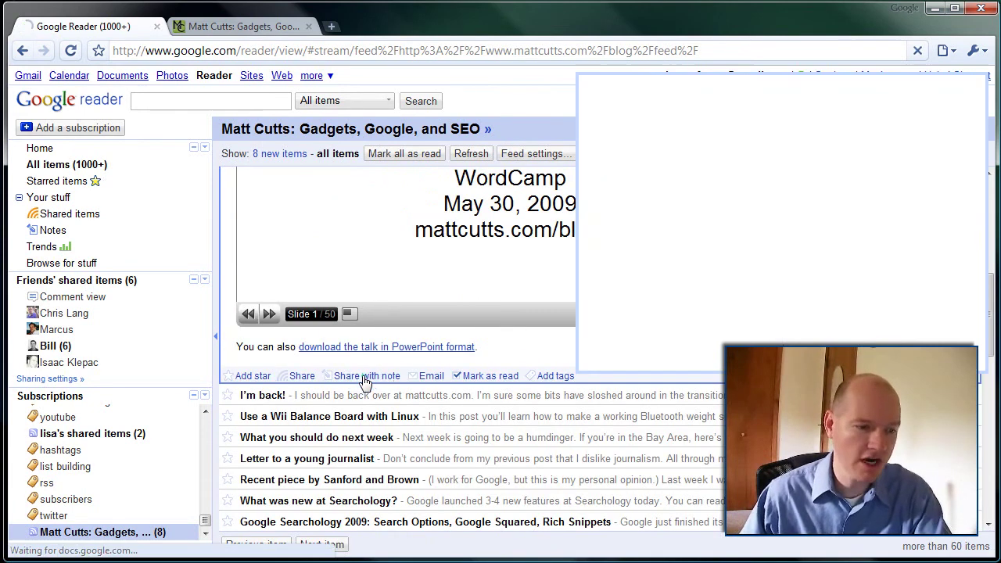
{"action": "left_click", "coordinate": [724, 243]}
{"action": "left_click", "coordinate": [724, 233]}
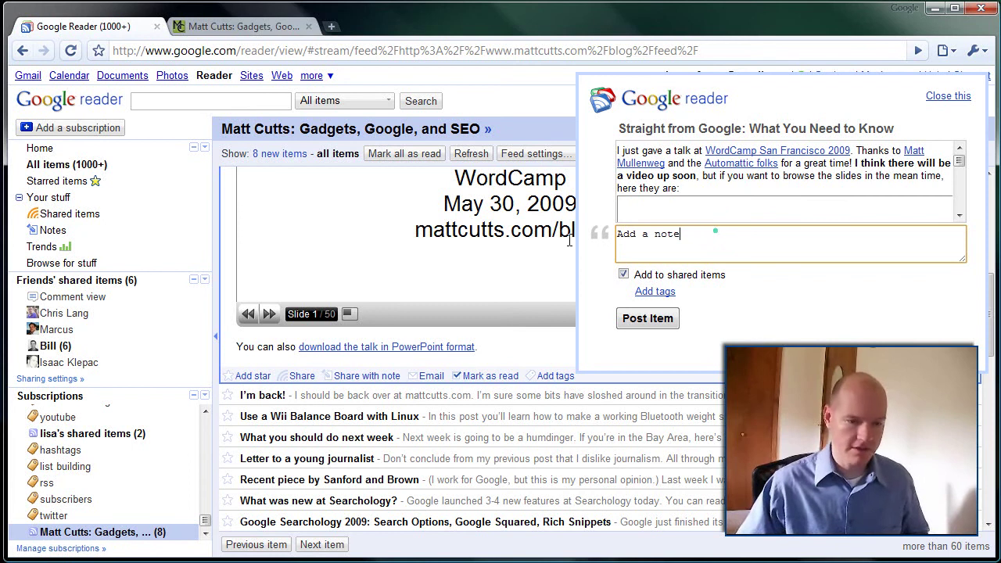
{"action": "type", "text": "Excellent resource, and good guideline for those concerned about optimizing their wordpress blog for Google."}
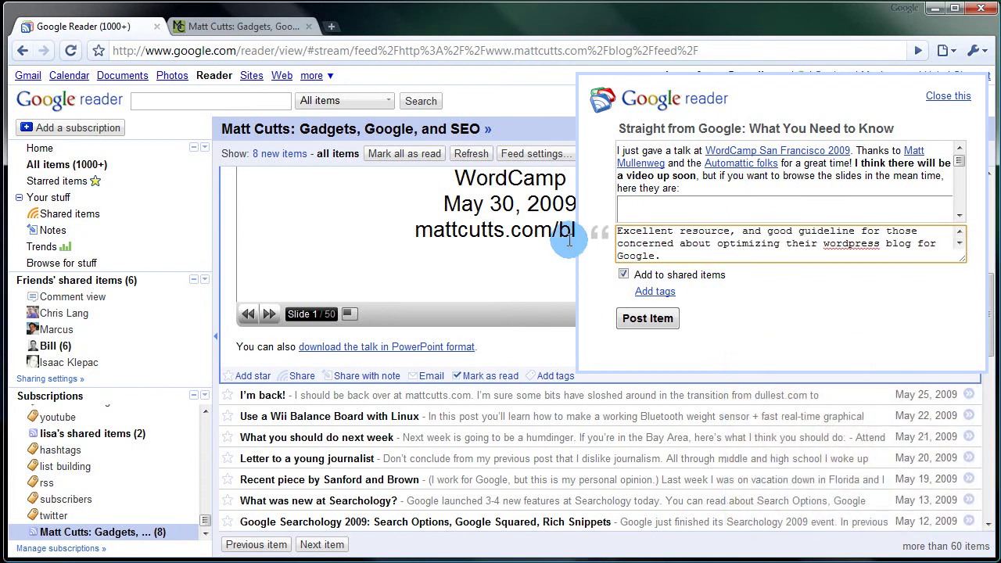
Add the tags "google, seo, wordpress, matt cutts" to the shared post and post the item.
{"action": "left_click", "coordinate": [641, 293]}
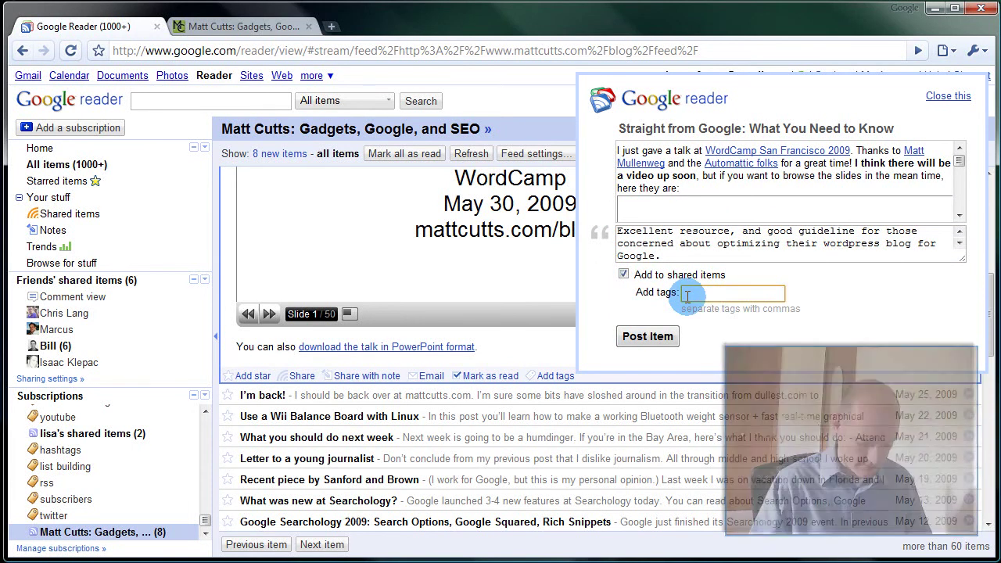
{"action": "type", "text": "google, seo, wordpress, matt cutts"}
{"action": "left_click", "coordinate": [645, 336]}
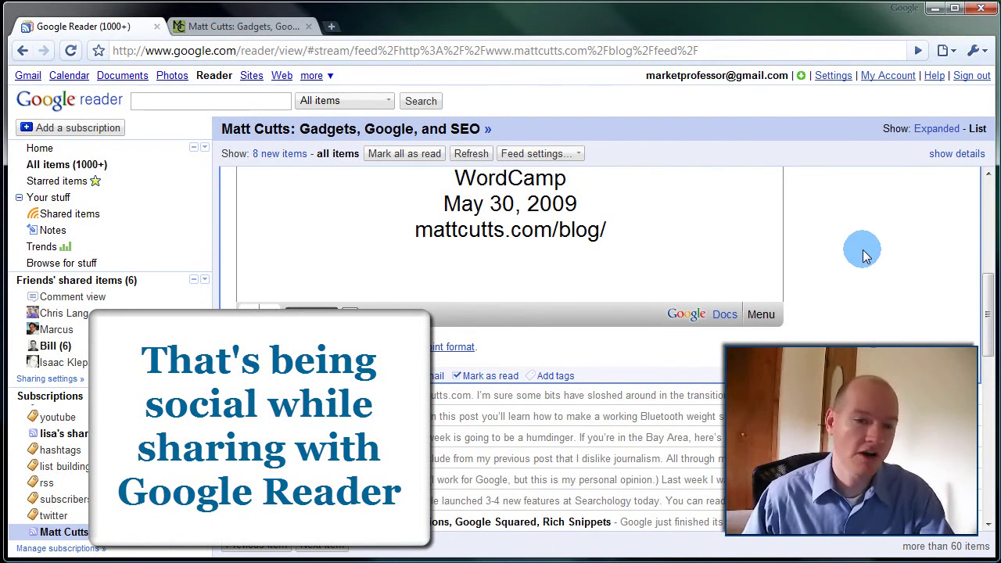
Open your public shared items page in a new window, check the newly shared post and its note, and close the window.
{"action": "left_click", "coordinate": [52, 215]}
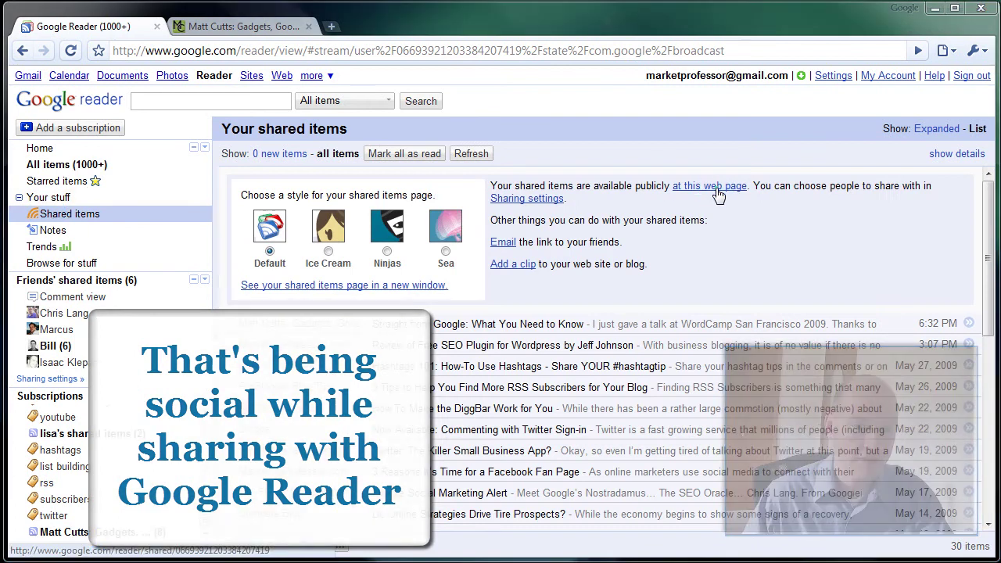
{"action": "left_click", "coordinate": [344, 285]}
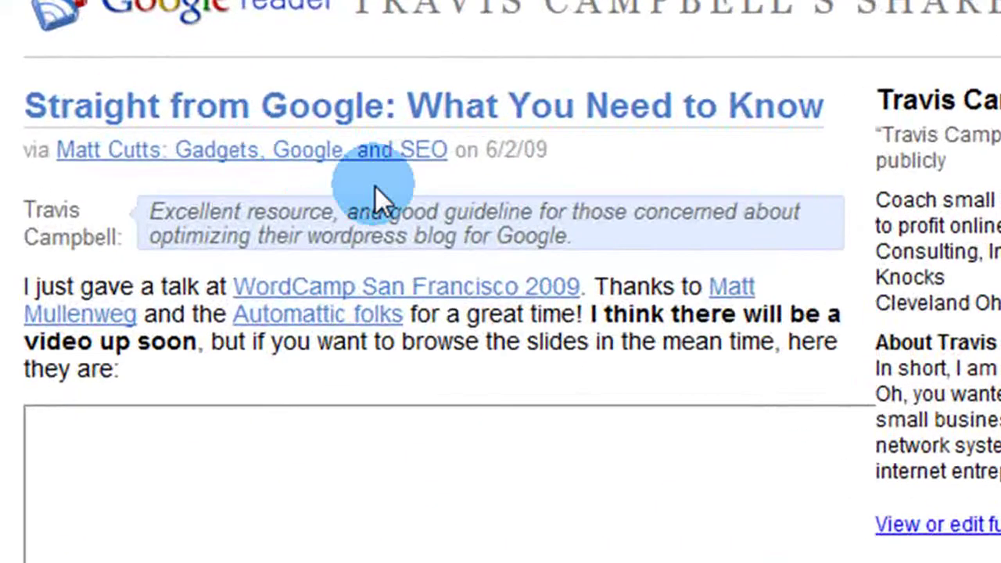
{"action": "left_click_drag", "start_coordinate": [178, 208], "coordinate": [617, 249]}
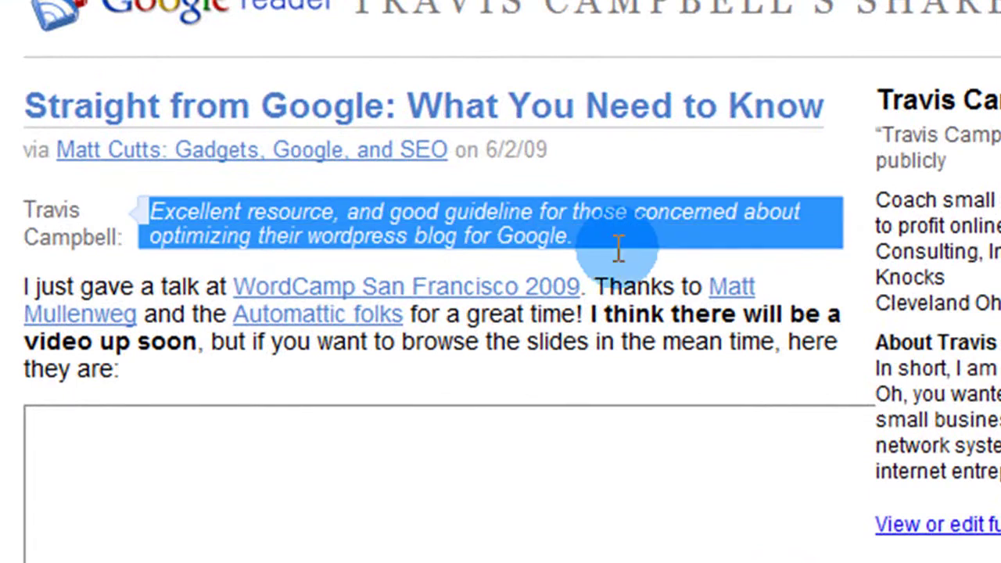
{"action": "left_click", "coordinate": [618, 238]}
{"action": "scroll", "coordinate": [990, 395], "scroll_direction": "down", "scroll_amount": 10}
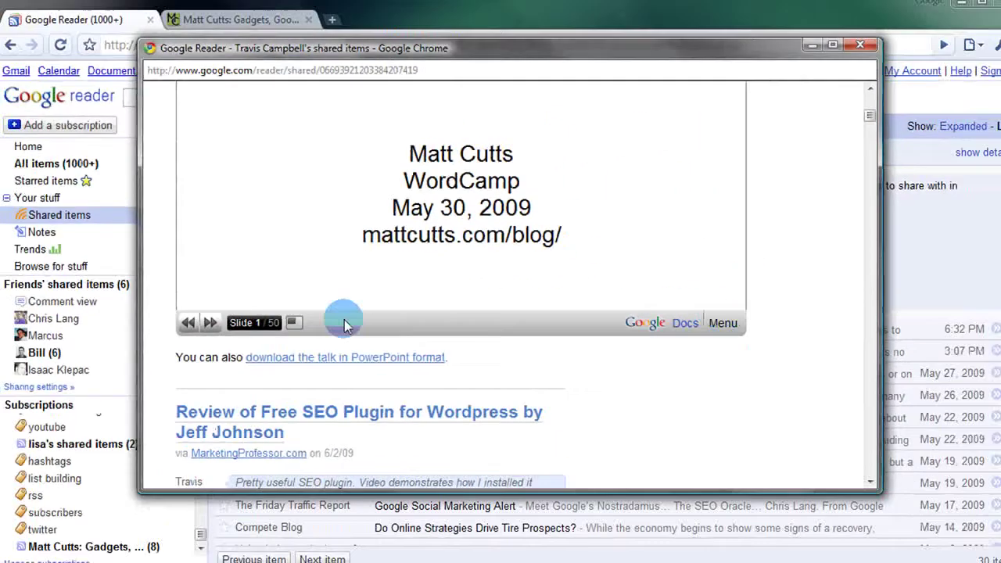
{"action": "scroll", "coordinate": [485, 386], "scroll_direction": "up", "scroll_amount": 10}
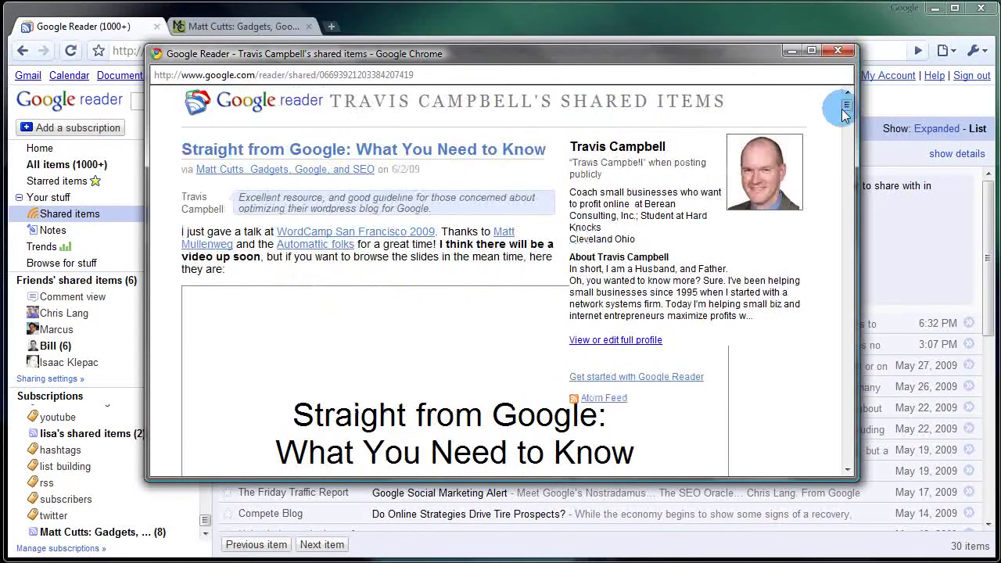
{"action": "left_click", "coordinate": [839, 52]}
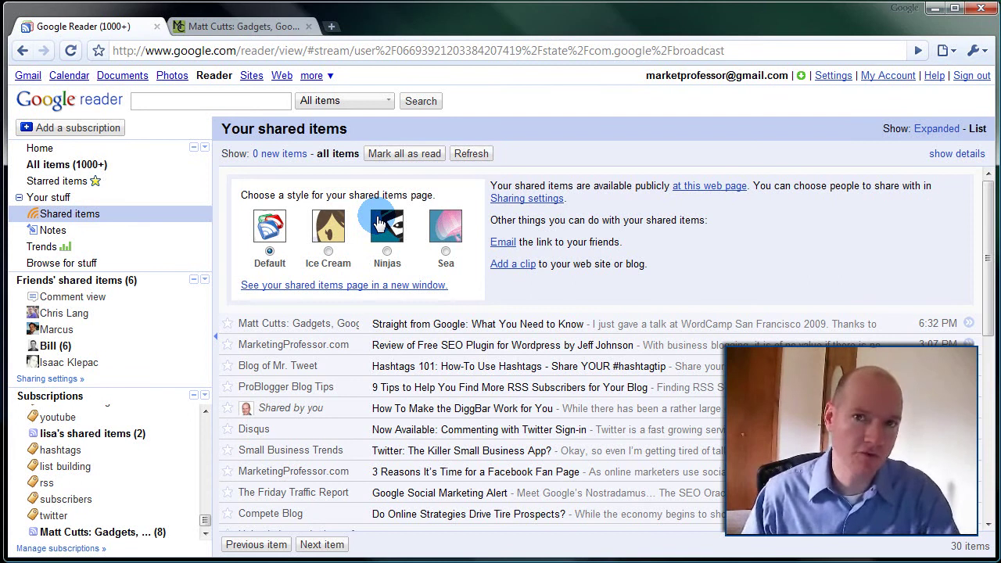
View the Home overview of new items.
{"action": "left_click", "coordinate": [49, 151]}
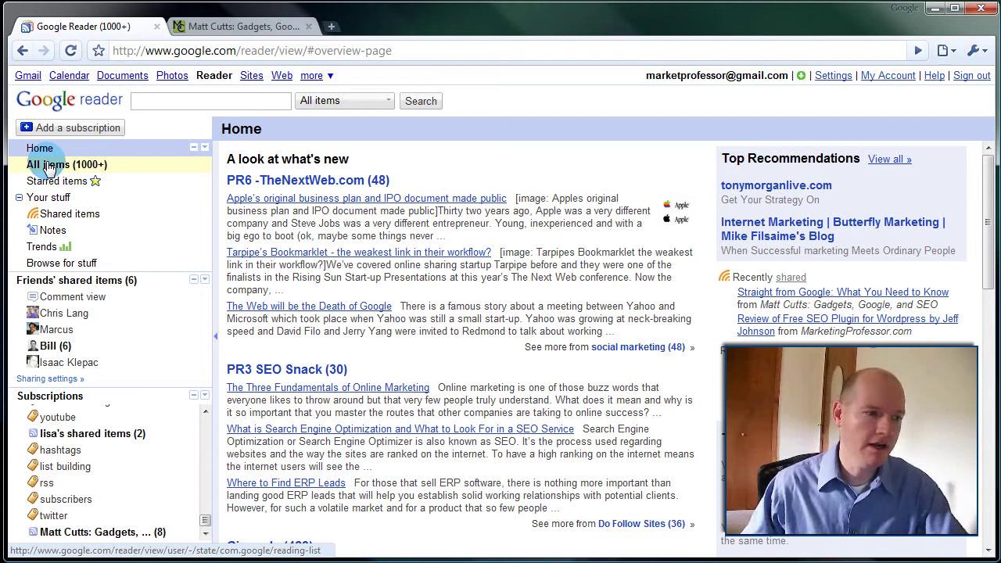
View the list of all items and the shared items of the first friend listed.
{"action": "left_click", "coordinate": [49, 165]}
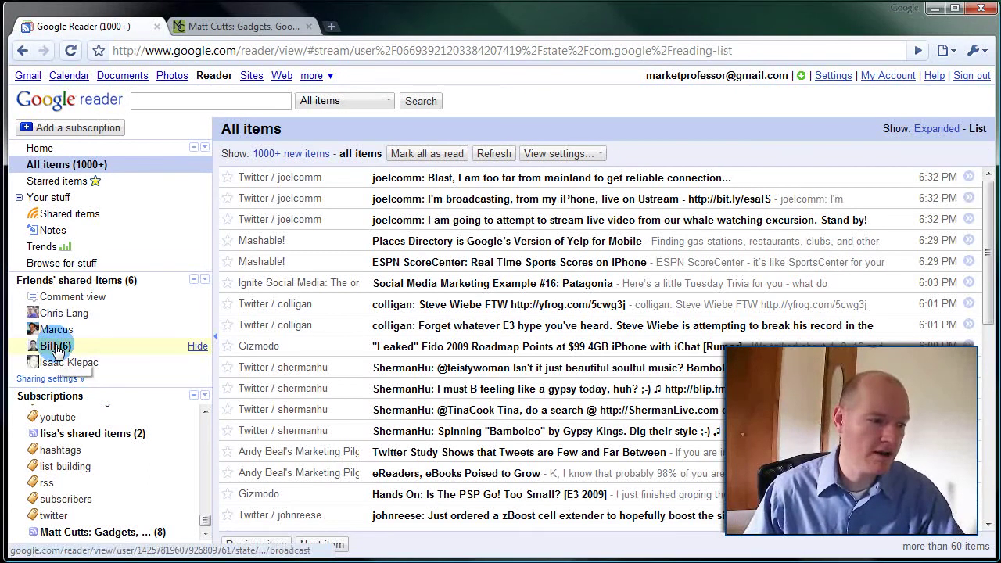
{"action": "left_click", "coordinate": [61, 316]}
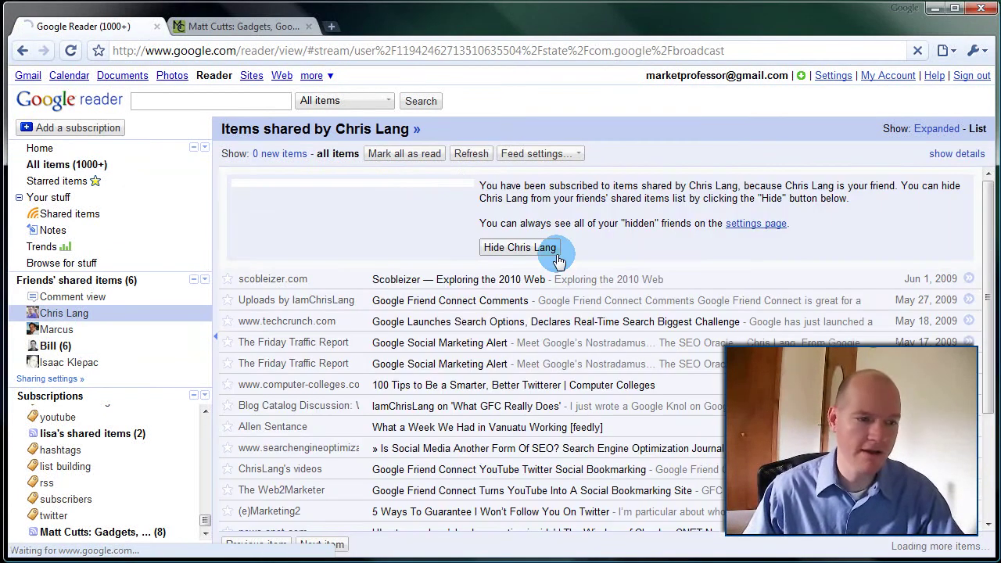
Expand the friend's shared post "Scobleizer — Exploring the 2010 Web" to read its note and comments, and collapse it.
{"action": "left_click", "coordinate": [522, 409]}
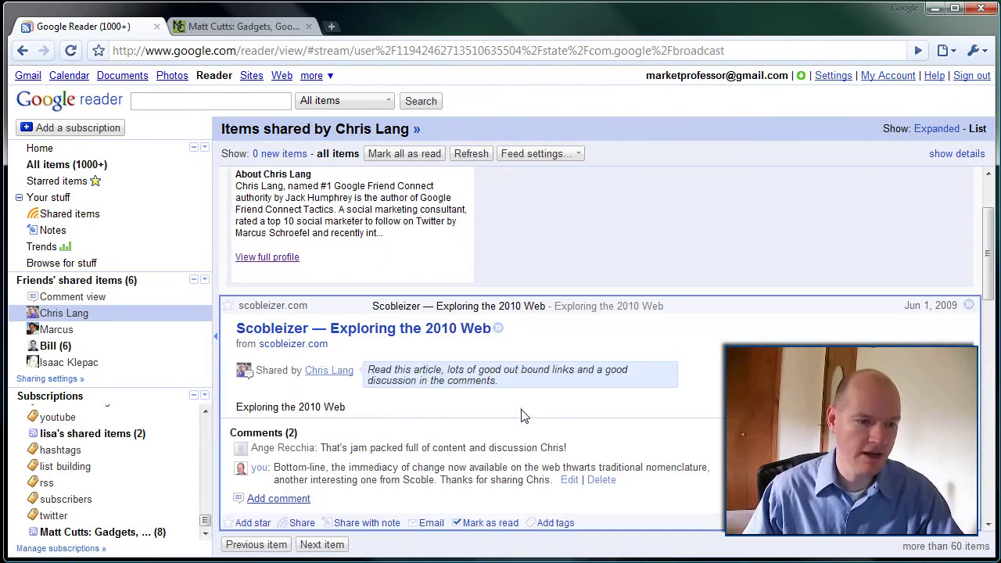
{"action": "scroll", "coordinate": [637, 370], "scroll_direction": "down", "scroll_amount": 2}
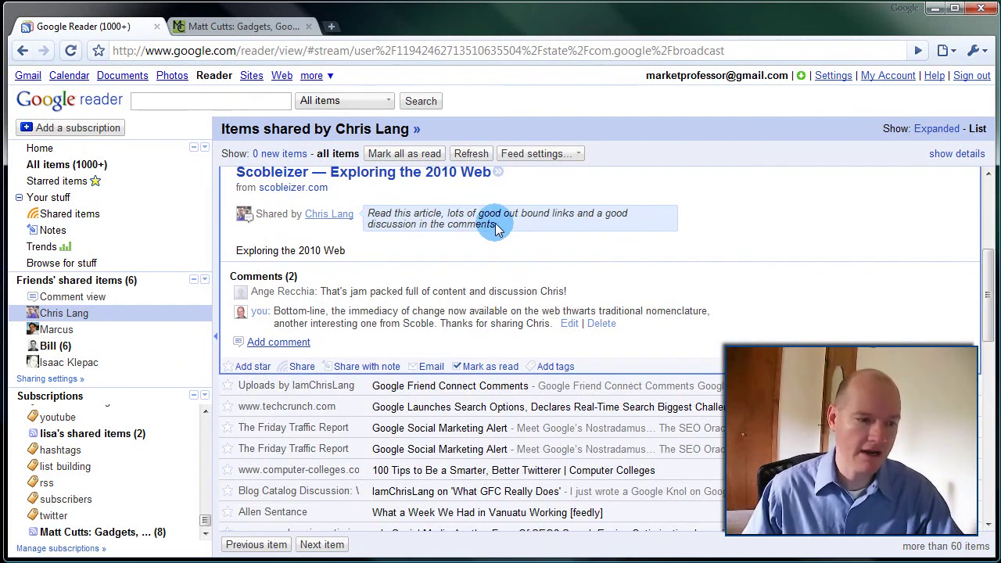
{"action": "scroll", "coordinate": [548, 234], "scroll_direction": "up", "scroll_amount": 3}
{"action": "left_click", "coordinate": [550, 390]}
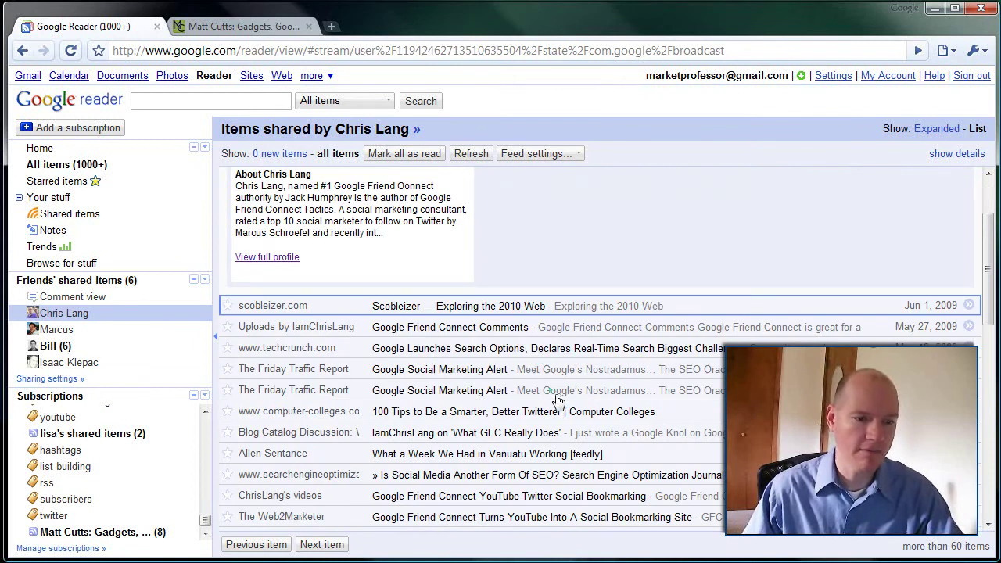
Expand the shared TechCrunch post "Google Launches Search Options, Declares Real-Time Search Biggest Challenge" to read its note, and collapse it.
{"action": "left_click", "coordinate": [540, 351]}
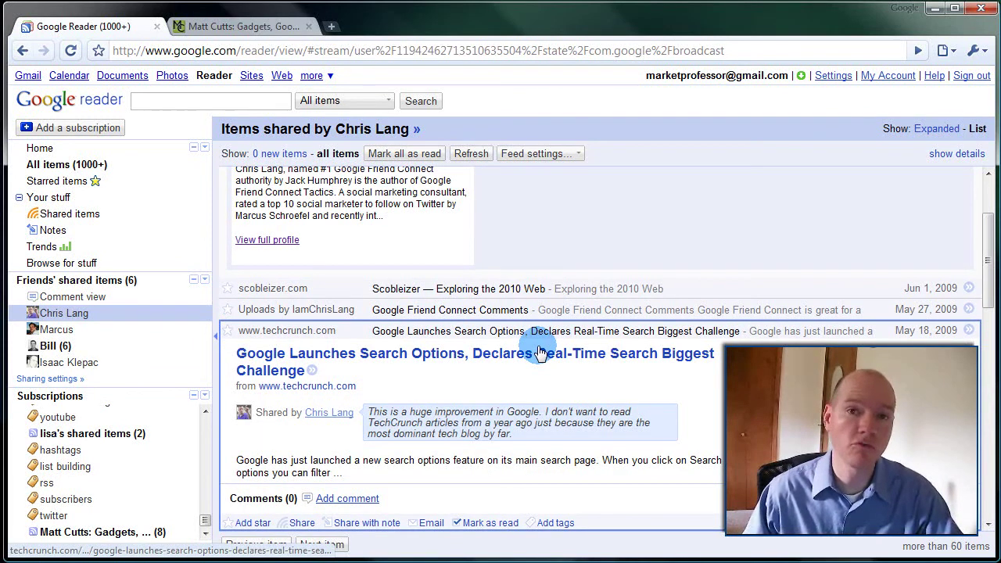
{"action": "left_click", "coordinate": [540, 352]}
{"action": "key", "text": "ctrl+w"}
{"action": "left_click", "coordinate": [313, 329]}
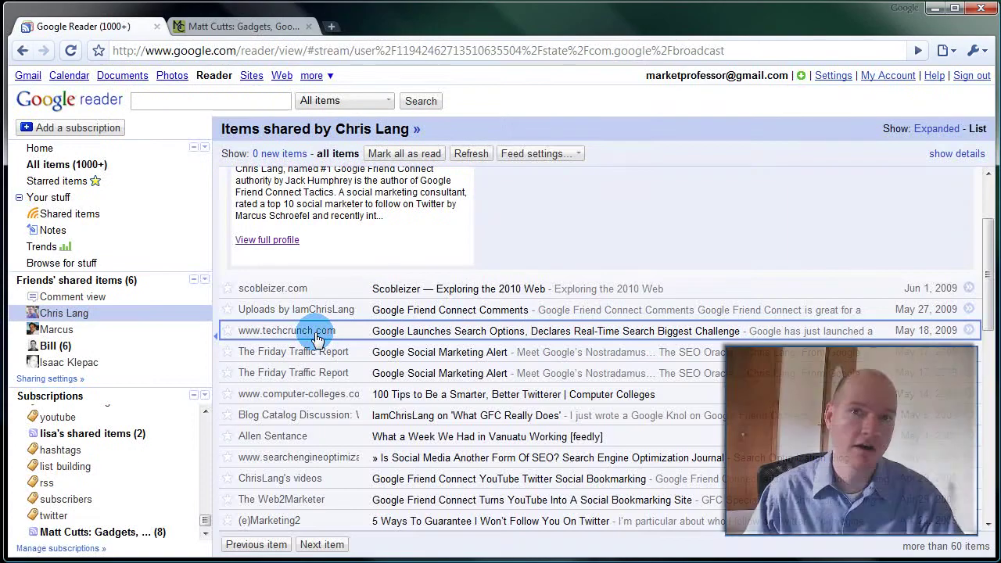